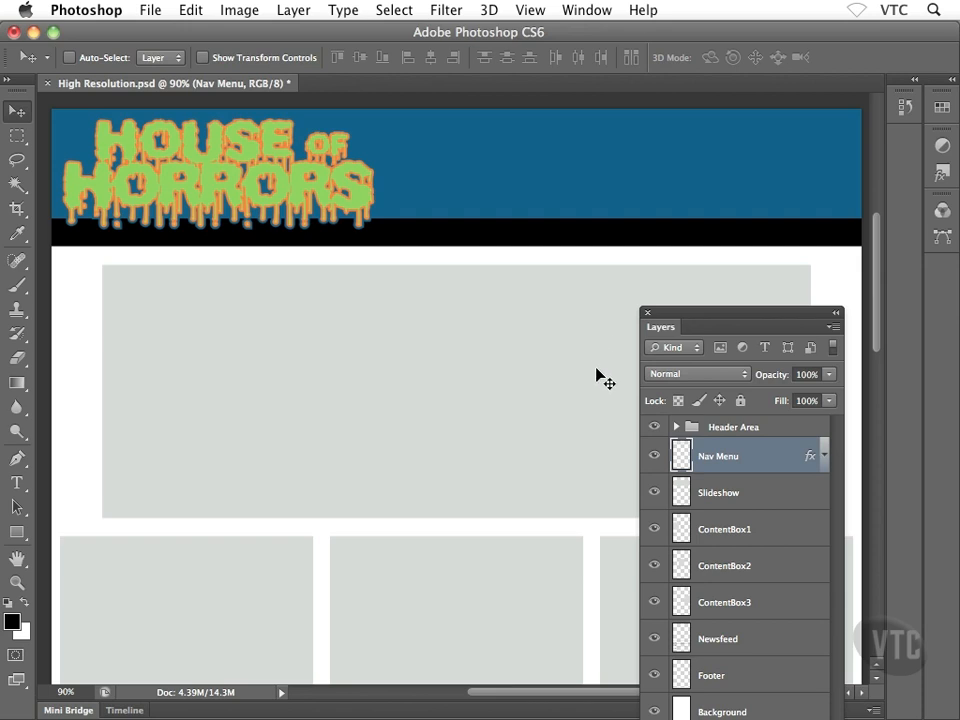
Scale the Logo layer in the Header Area group down to about 29%, then collapse the group.
{"action": "left_click", "coordinate": [676, 428]}
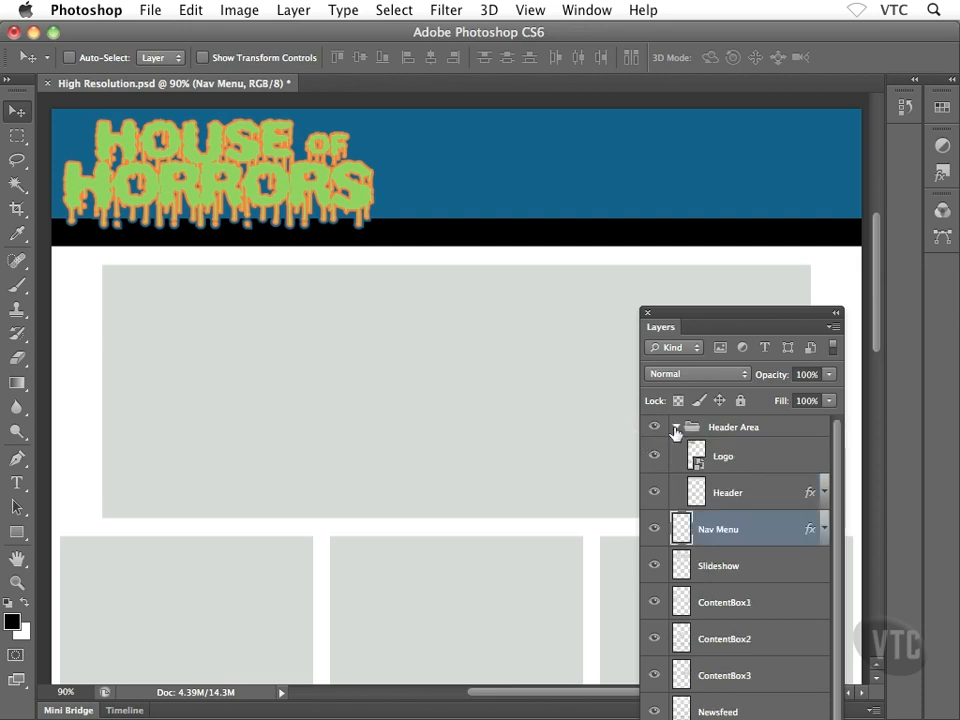
{"action": "left_click", "coordinate": [774, 460]}
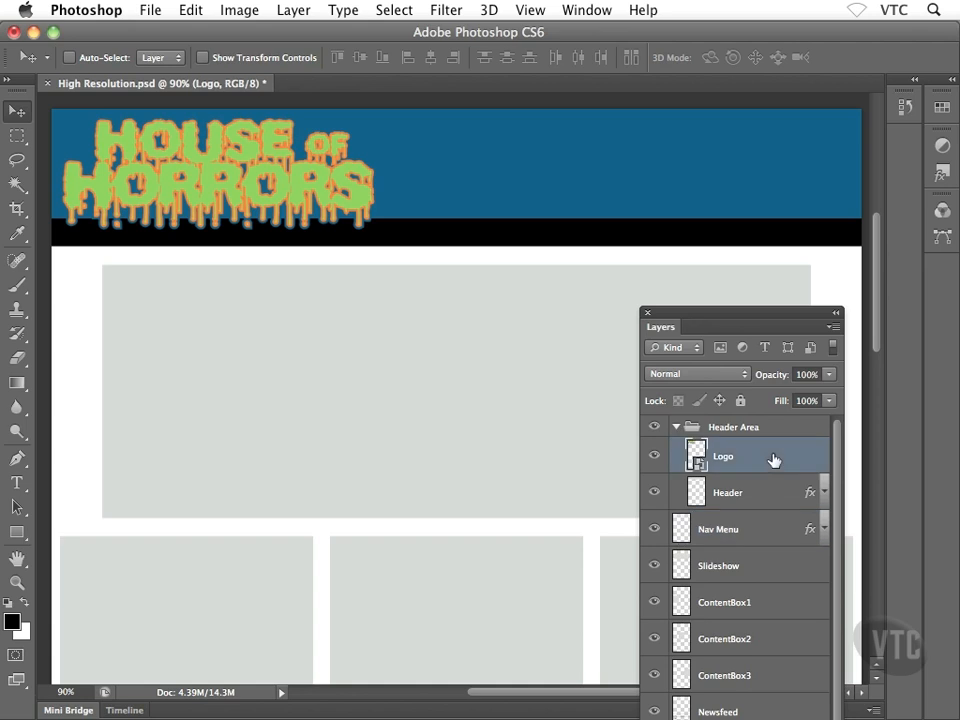
{"action": "key", "text": "super+t"}
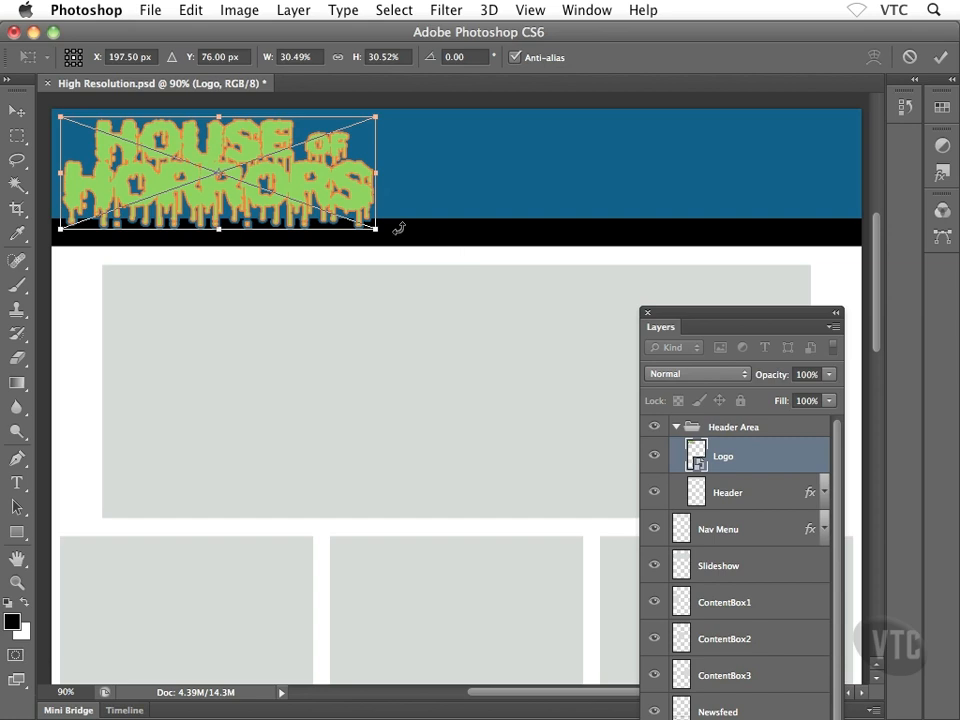
{"action": "left_click_drag", "start_coordinate": [376, 231], "coordinate": [364, 225]}
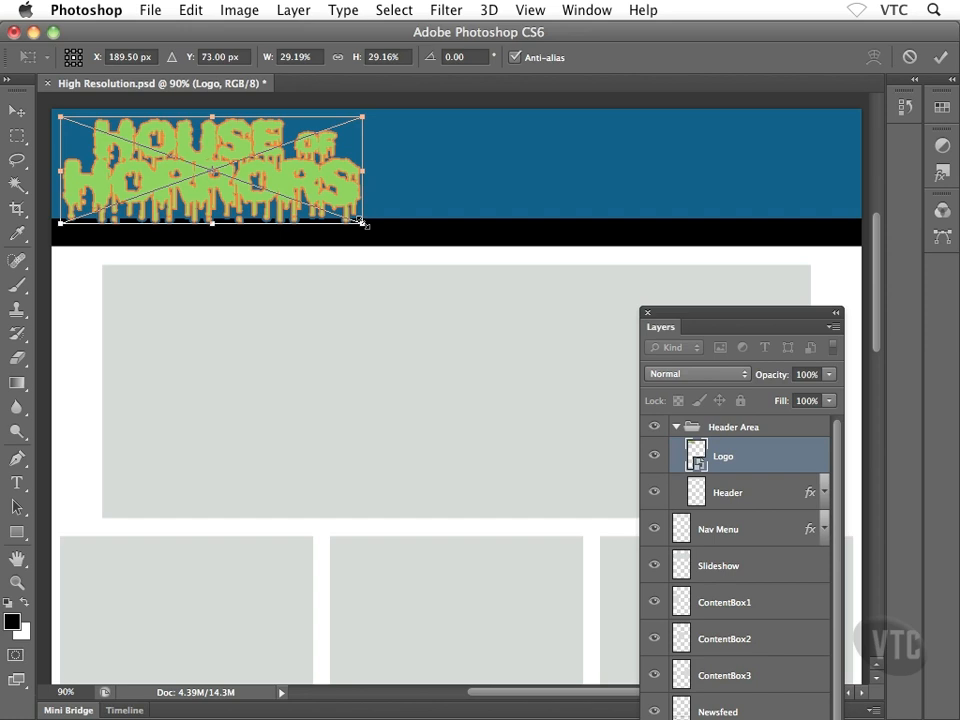
{"action": "key", "text": "Return"}
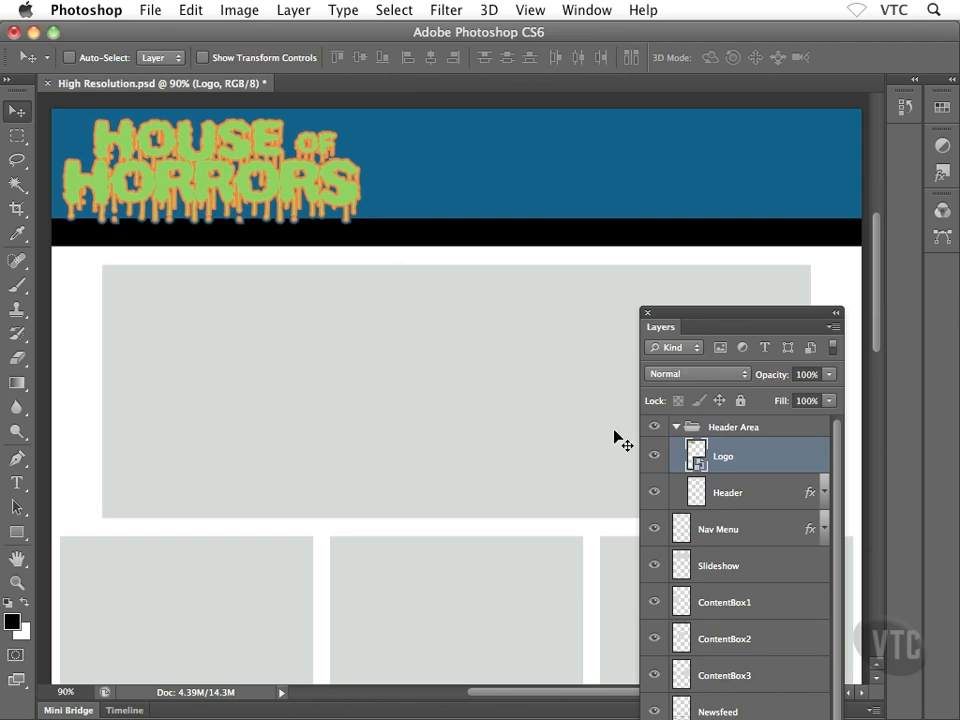
{"action": "left_click", "coordinate": [675, 427]}
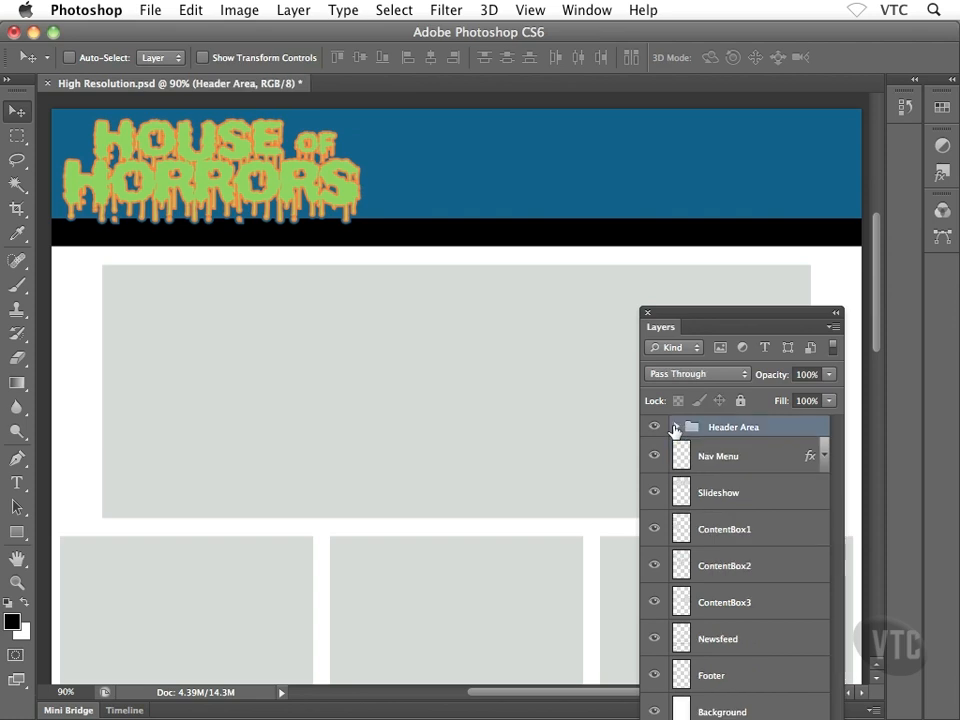
With the Nav Menu layer selected, set the Type tool's font to Verdana Bold.
{"action": "left_click", "coordinate": [709, 456]}
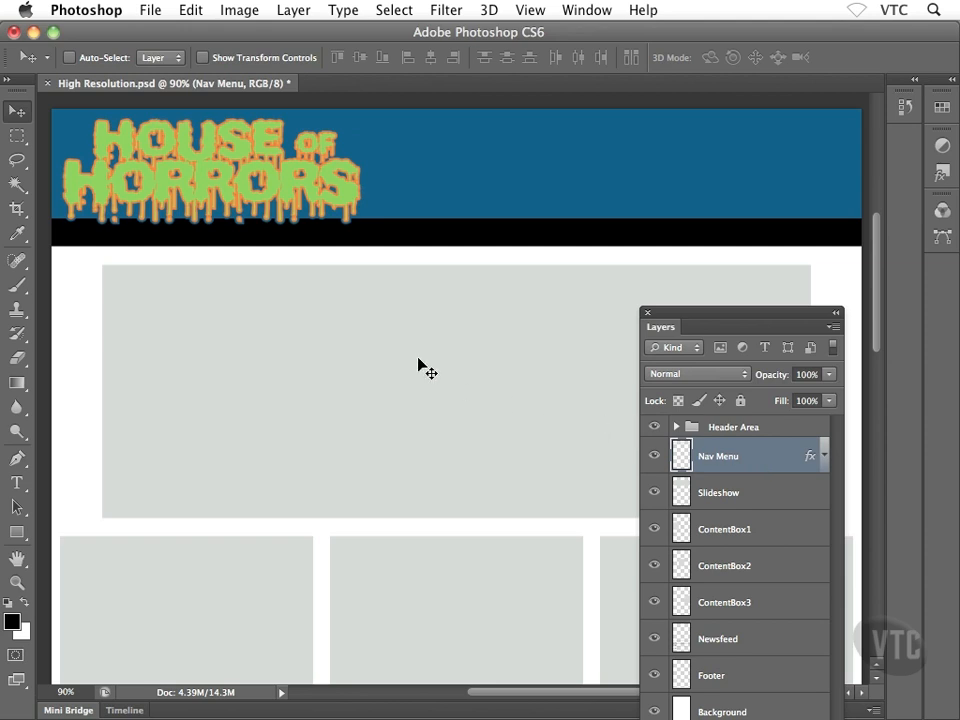
{"action": "key", "text": "t"}
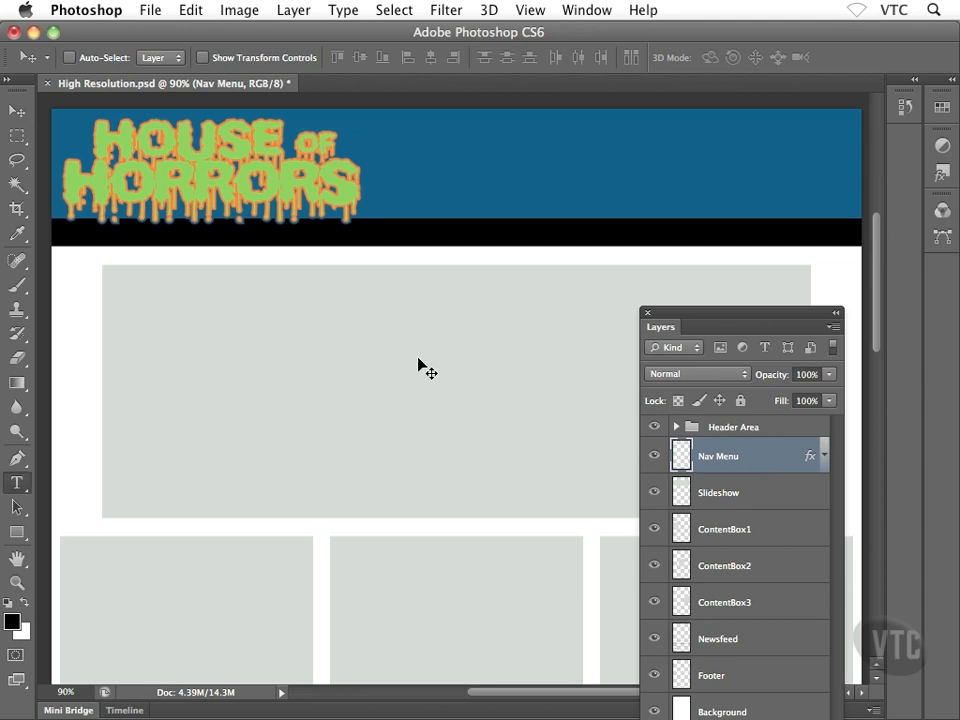
{"action": "left_click", "coordinate": [418, 362]}
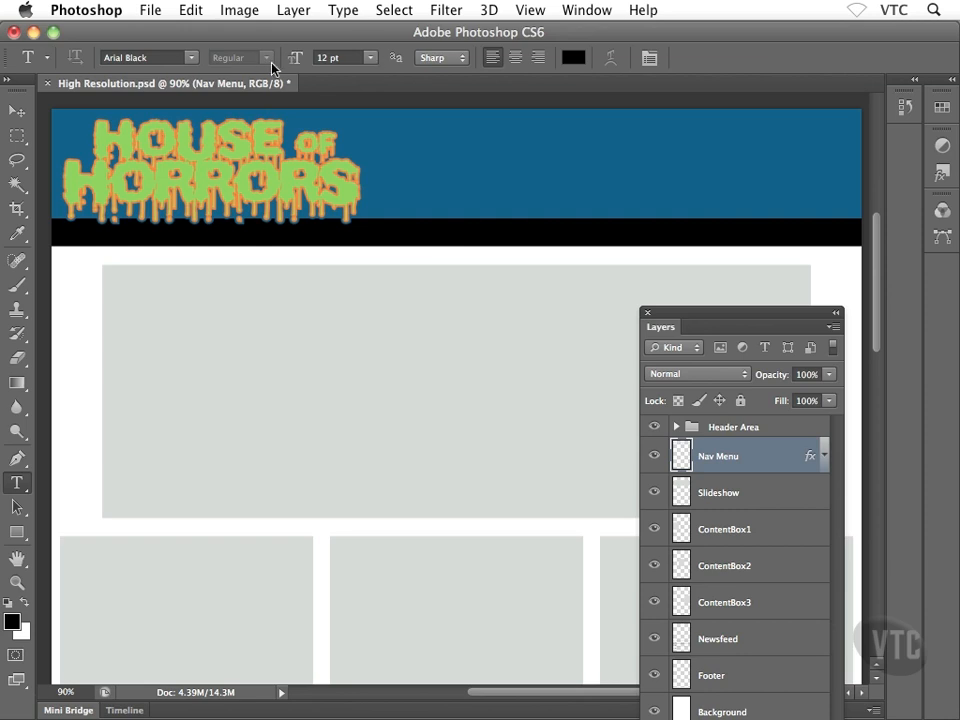
{"action": "left_click", "coordinate": [192, 58]}
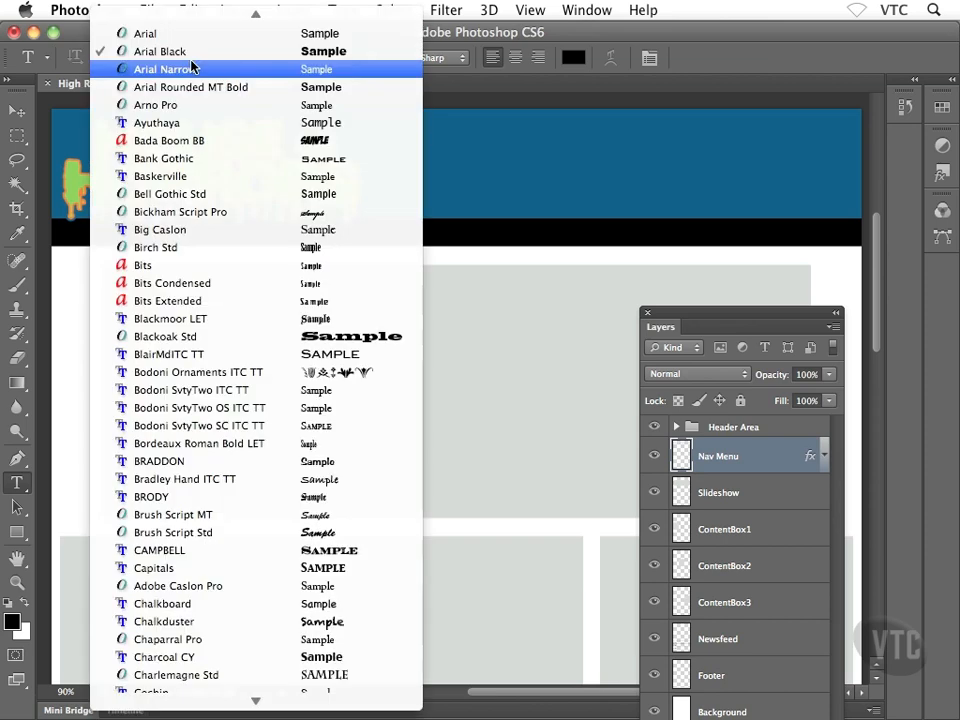
{"action": "key", "text": "v"}
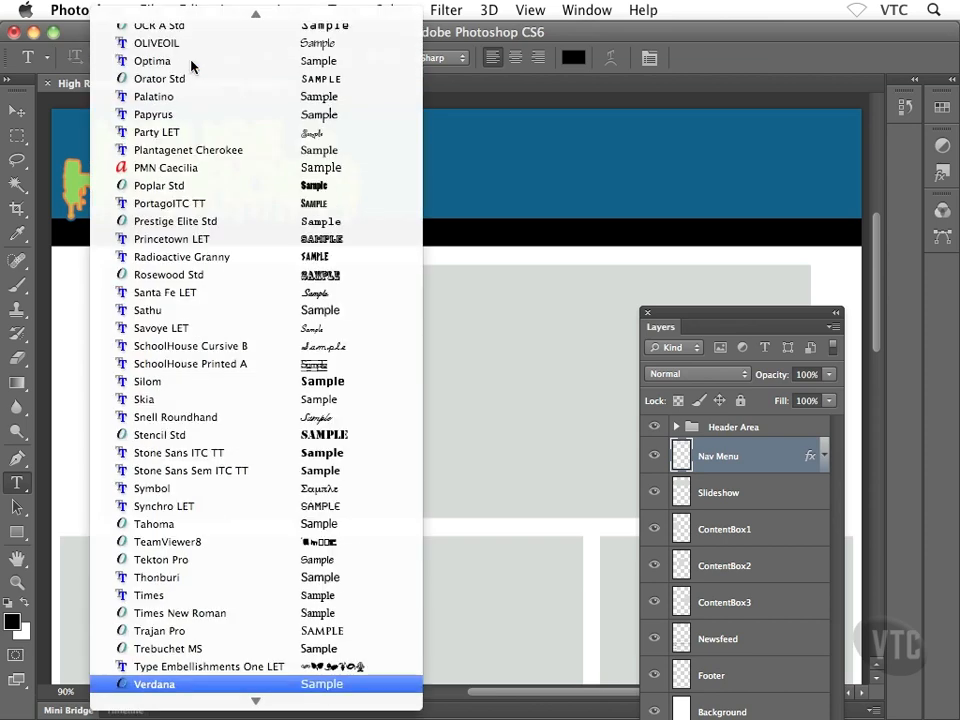
{"action": "left_click", "coordinate": [172, 684]}
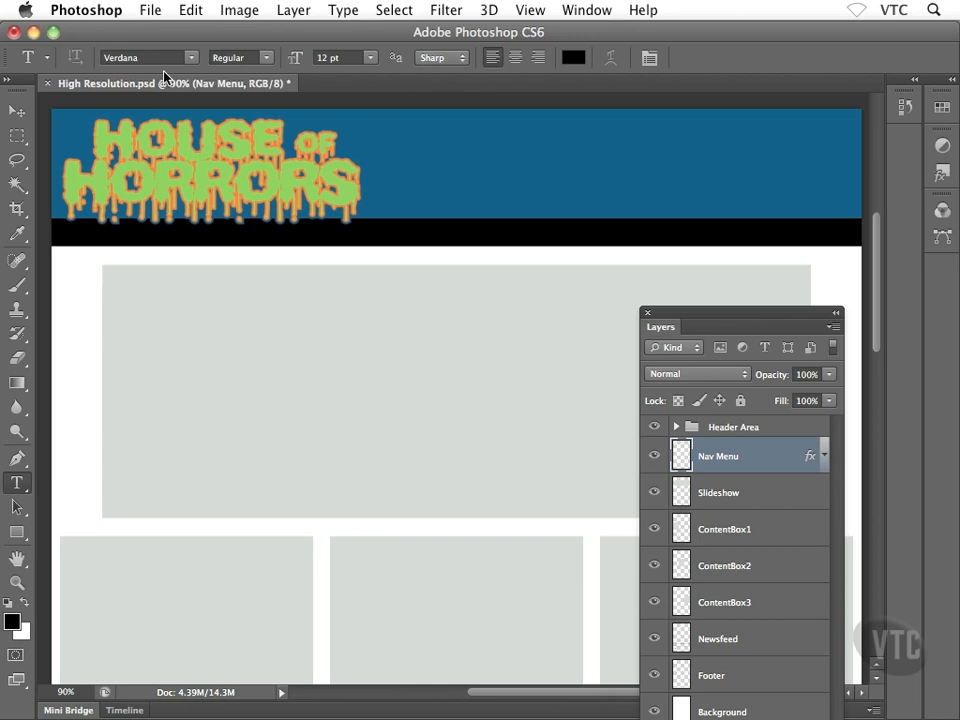
{"action": "left_click", "coordinate": [267, 66]}
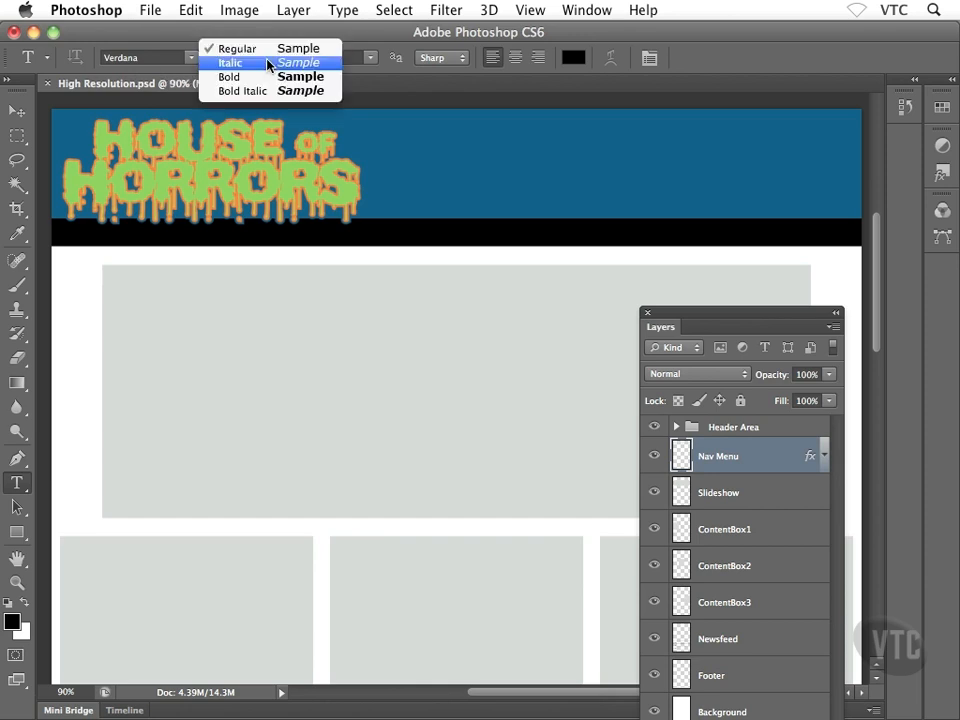
{"action": "left_click", "coordinate": [256, 79]}
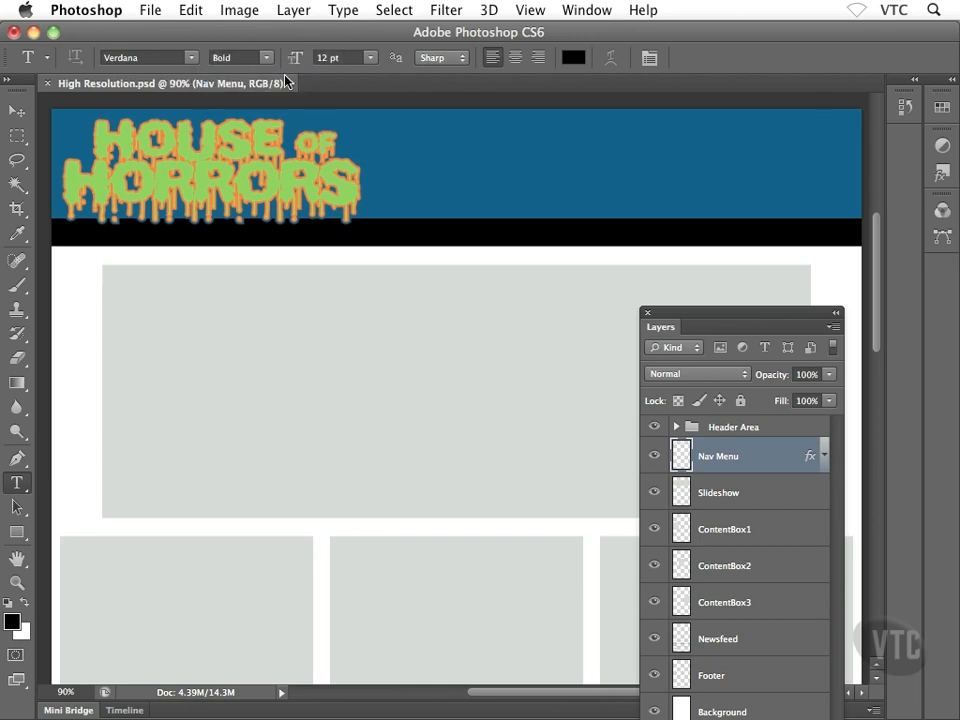
Try a type size of 4 and set the text alignment to centered.
{"action": "left_click", "coordinate": [347, 58]}
{"action": "left_click_drag", "start_coordinate": [347, 58], "coordinate": [314, 58]}
{"action": "type", "text": "4"}
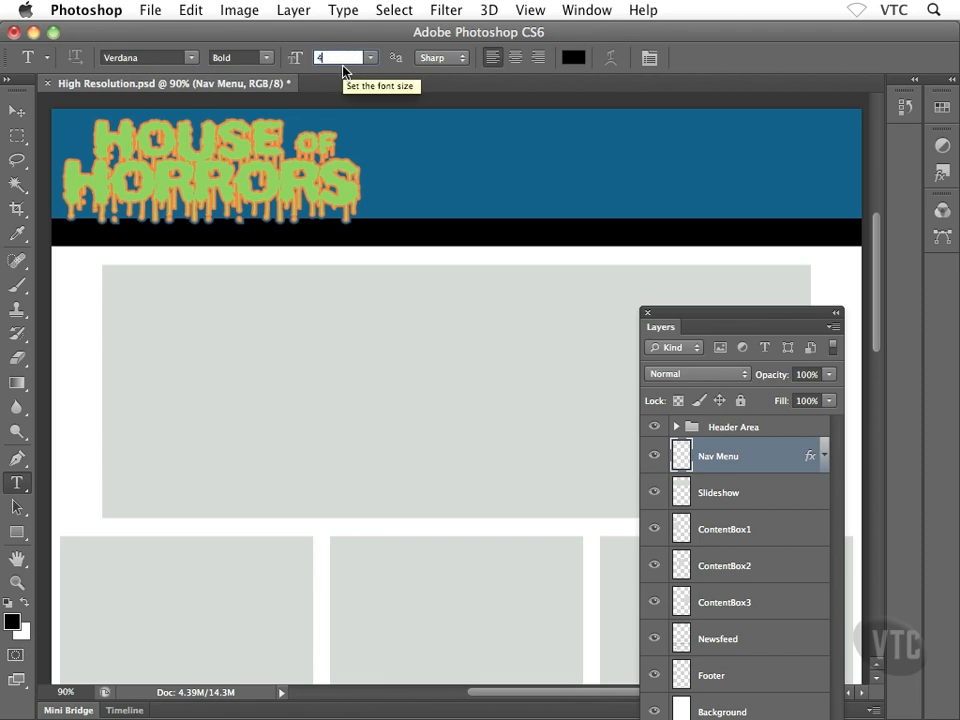
{"action": "left_click", "coordinate": [517, 64]}
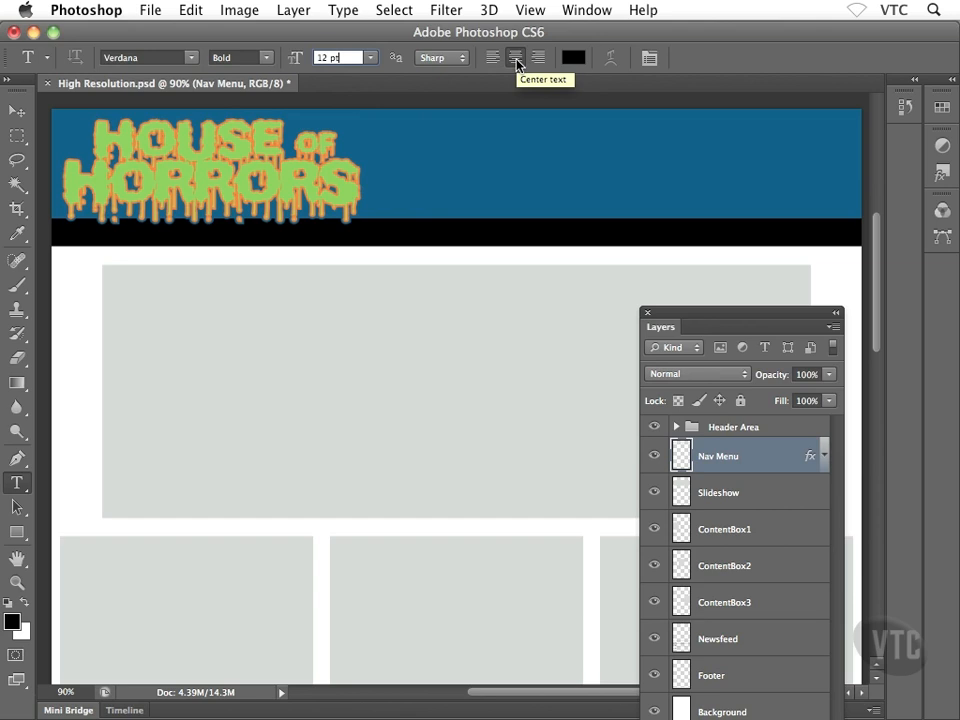
Set the text color to orange with RGB values 240, 120, 30.
{"action": "left_click", "coordinate": [575, 63]}
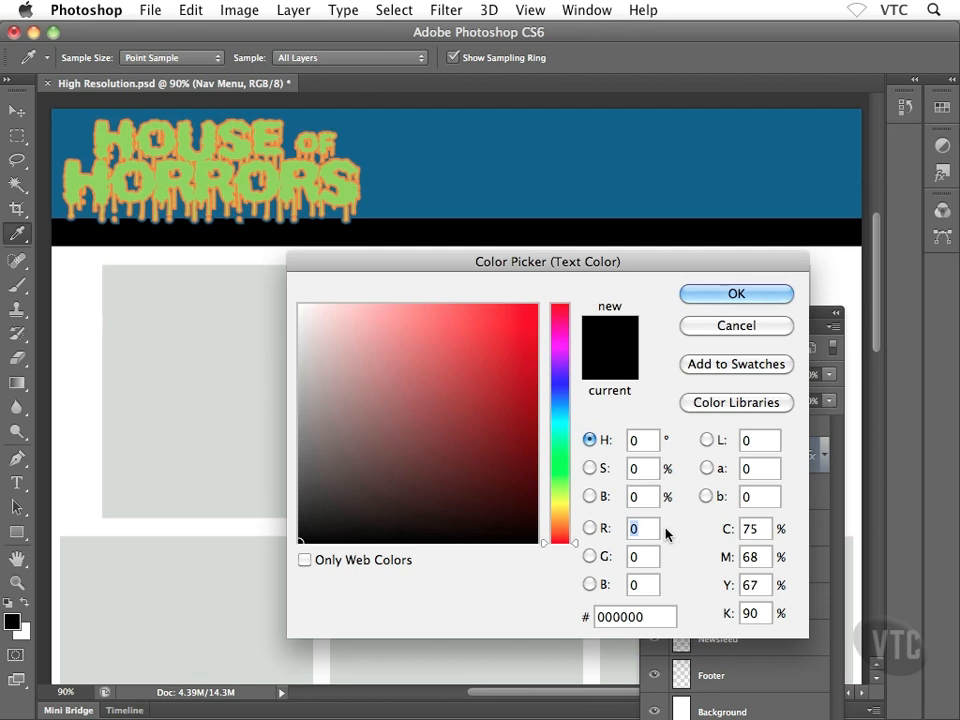
{"action": "type", "text": "240"}
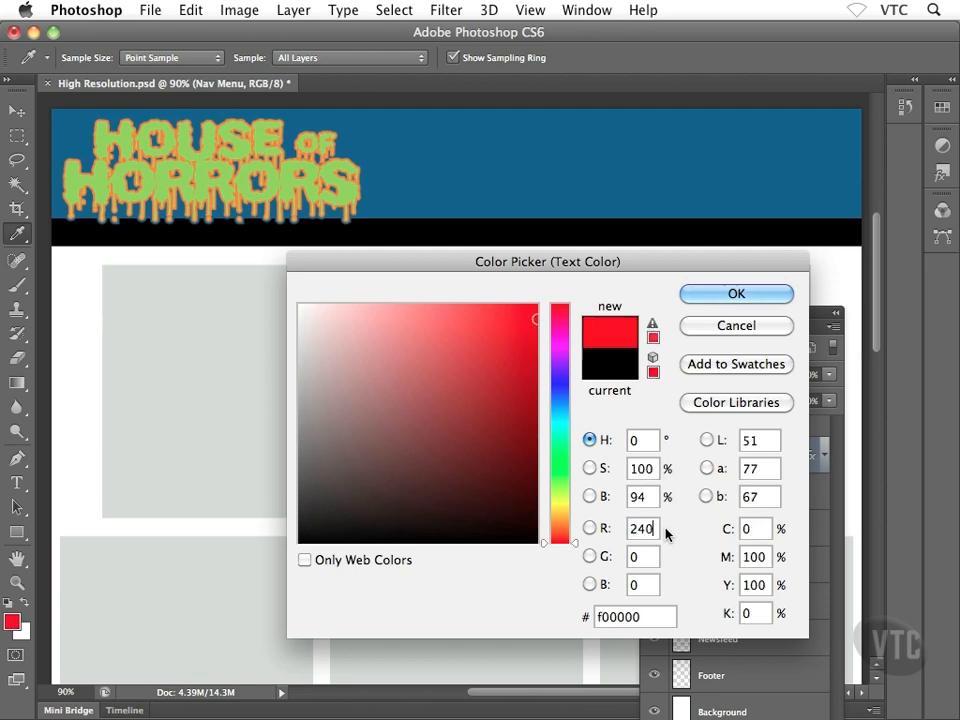
{"action": "key", "text": "Tab"}
{"action": "type", "text": "120"}
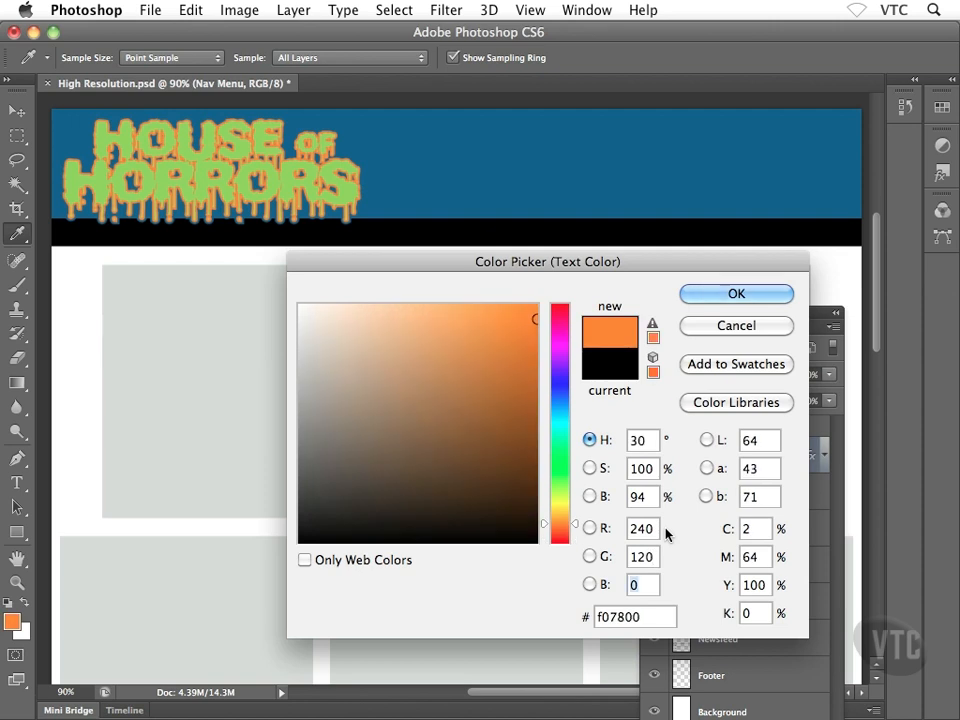
{"action": "key", "text": "Tab"}
{"action": "type", "text": "30"}
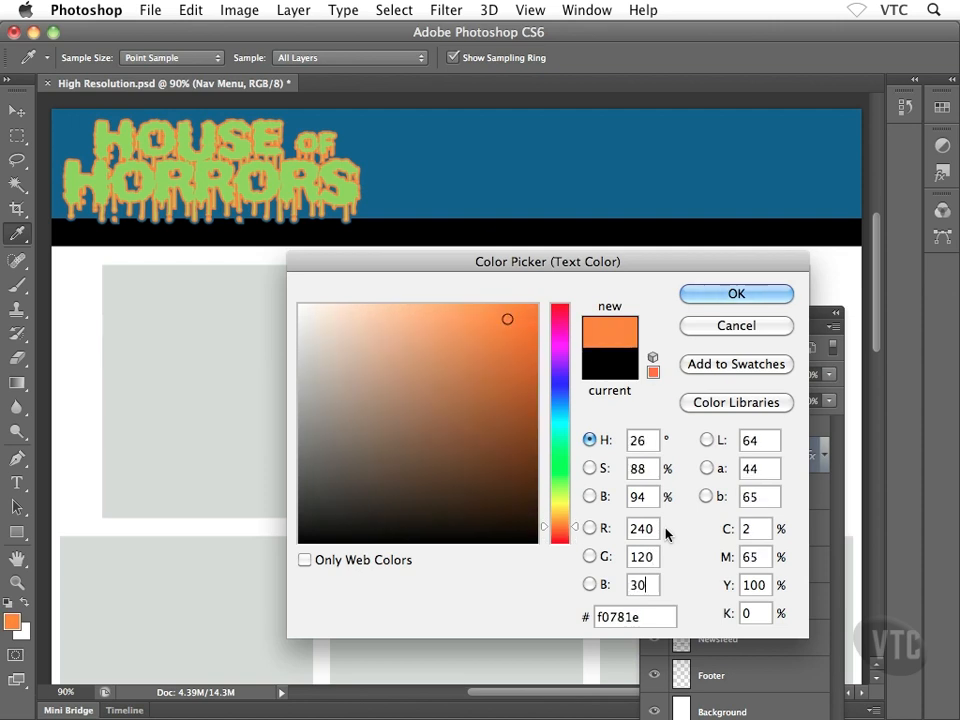
{"action": "key", "text": "Tab"}
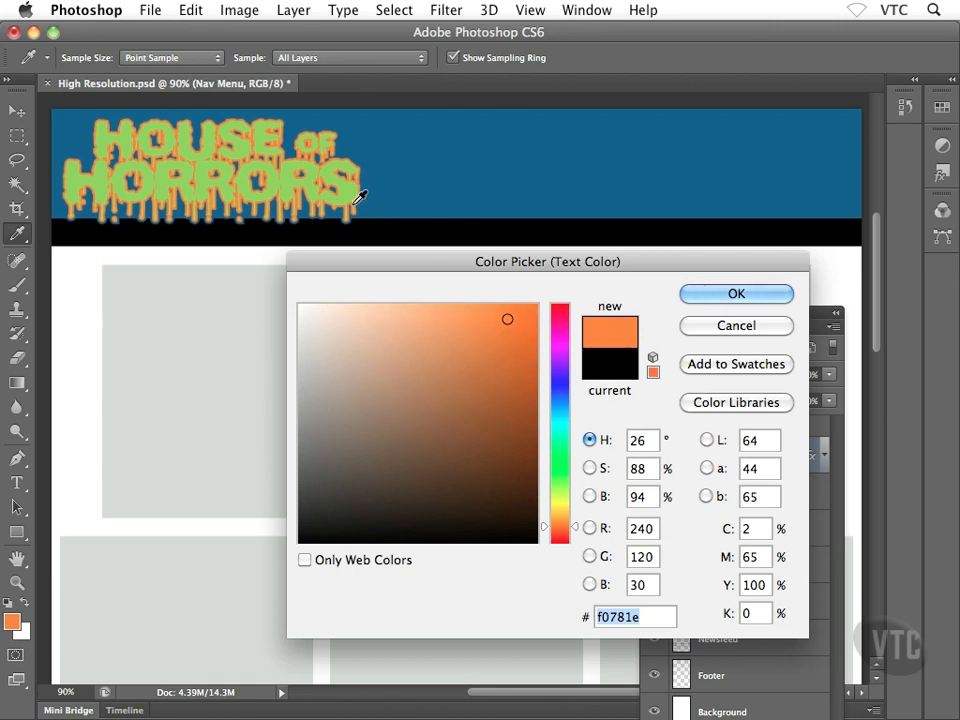
{"action": "left_click", "coordinate": [709, 299]}
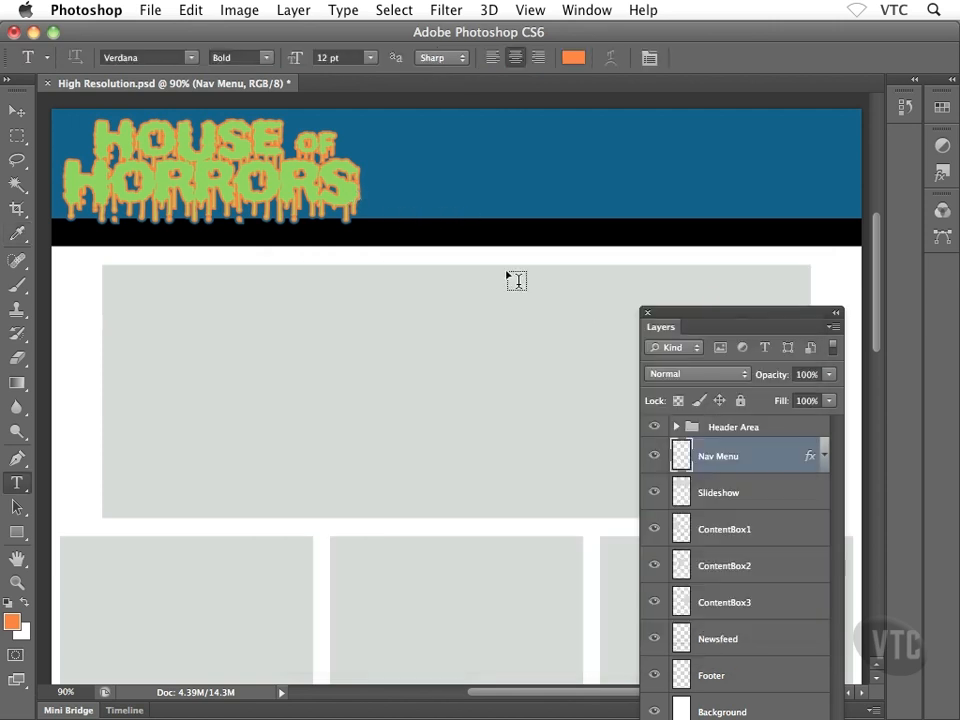
Add a text layer reading "Home The Experience" on the black navigation bar, with spaces separating the two entries.
{"action": "left_click", "coordinate": [441, 228]}
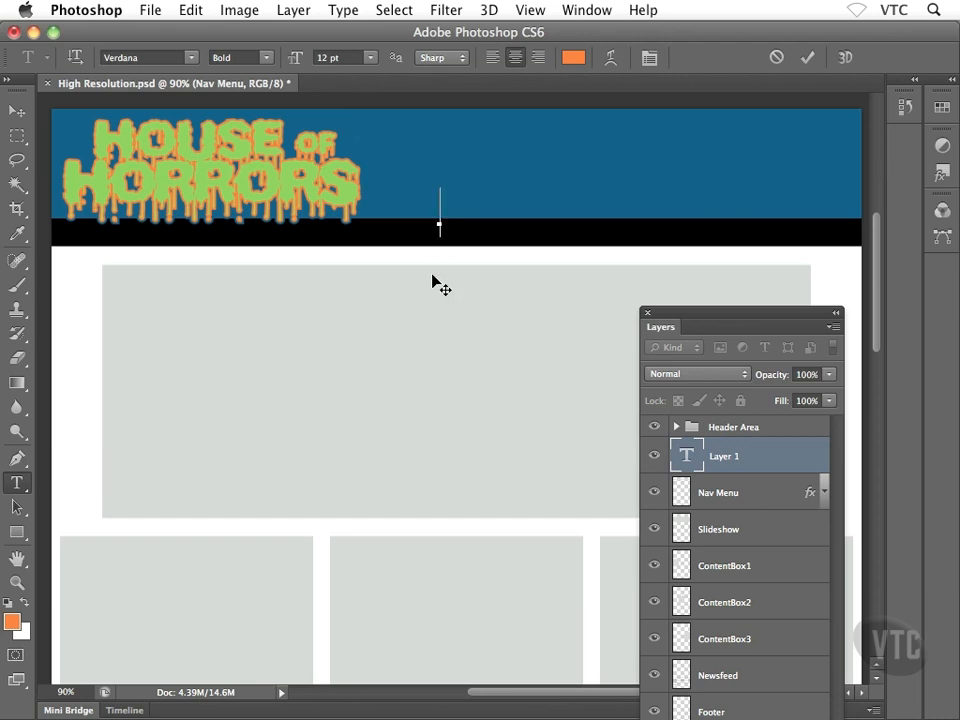
{"action": "type", "text": "Home"}
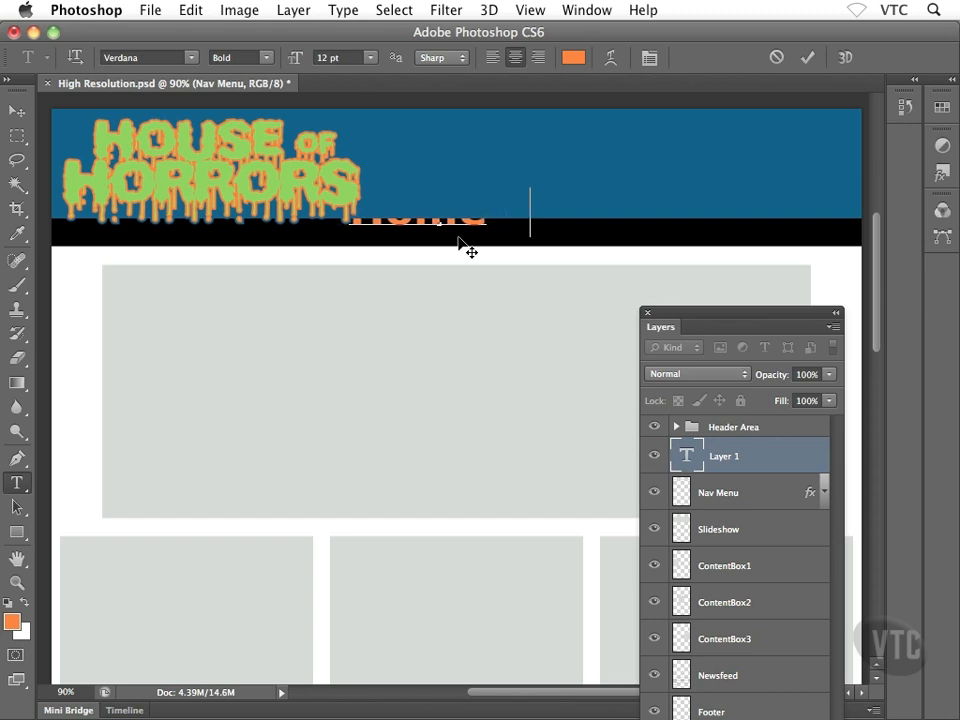
{"action": "type", "text": "The"}
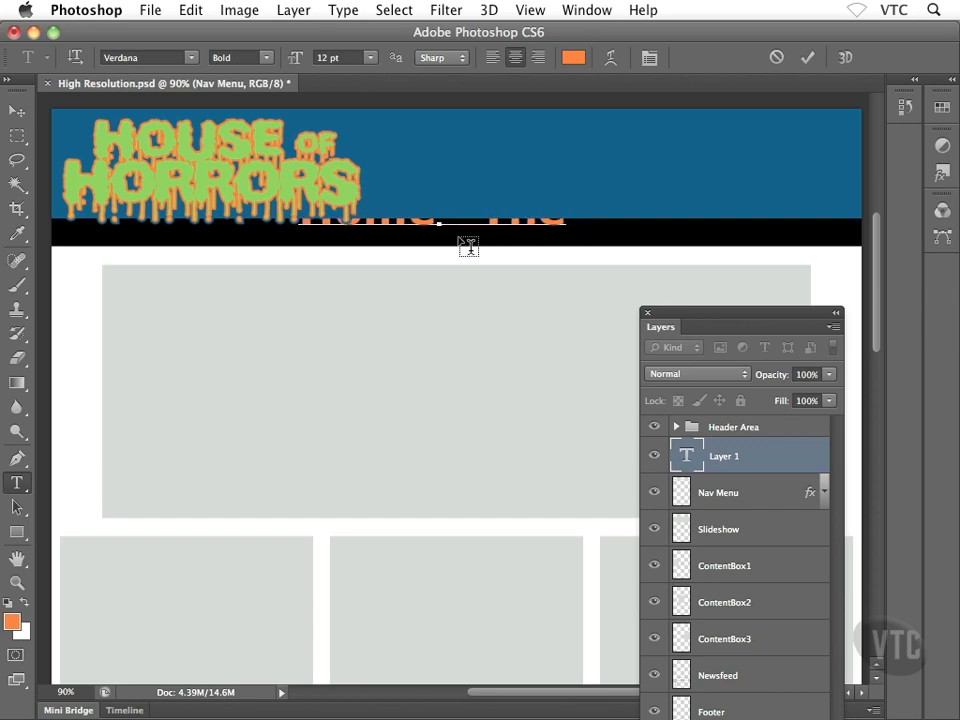
{"action": "type", "text": " Experience"}
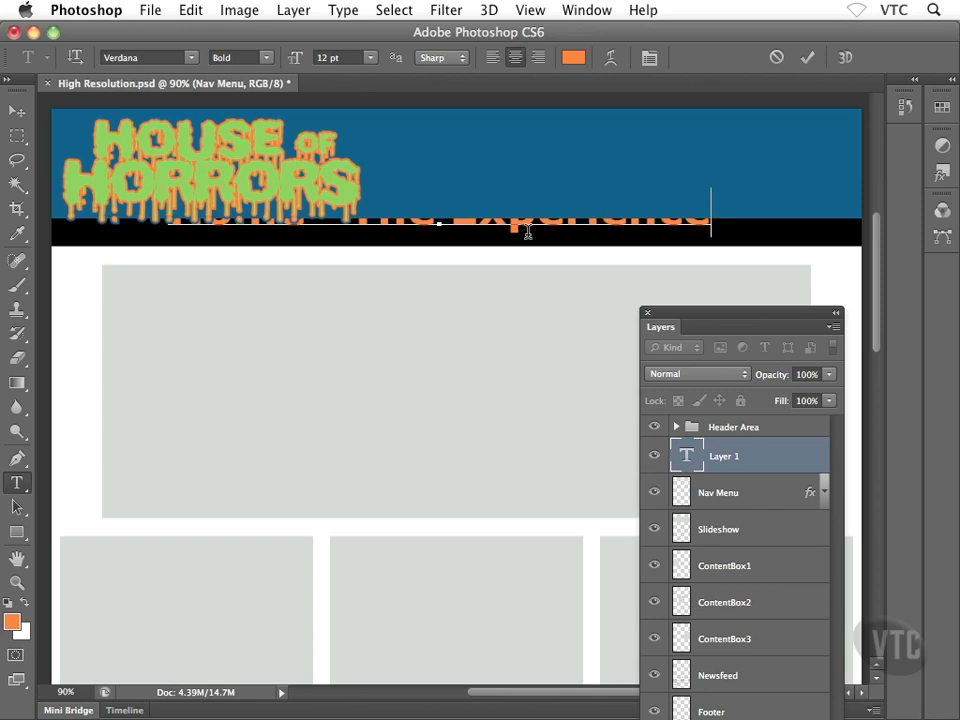
Set the size of all the navigation text to 4 pt and commit the text.
{"action": "key", "text": "super+a"}
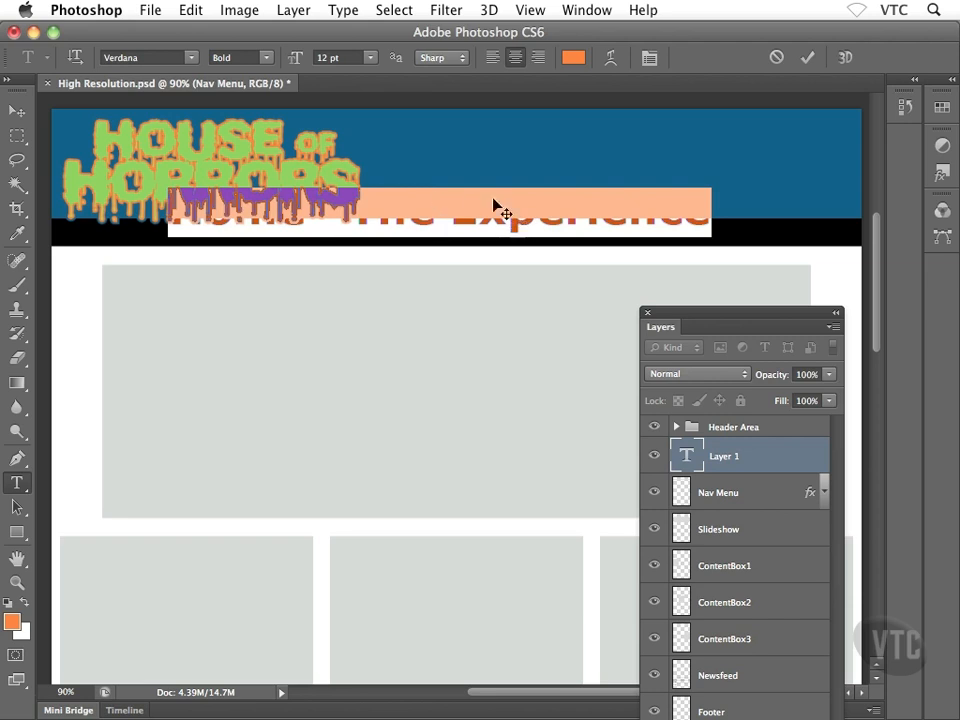
{"action": "left_click", "coordinate": [318, 57]}
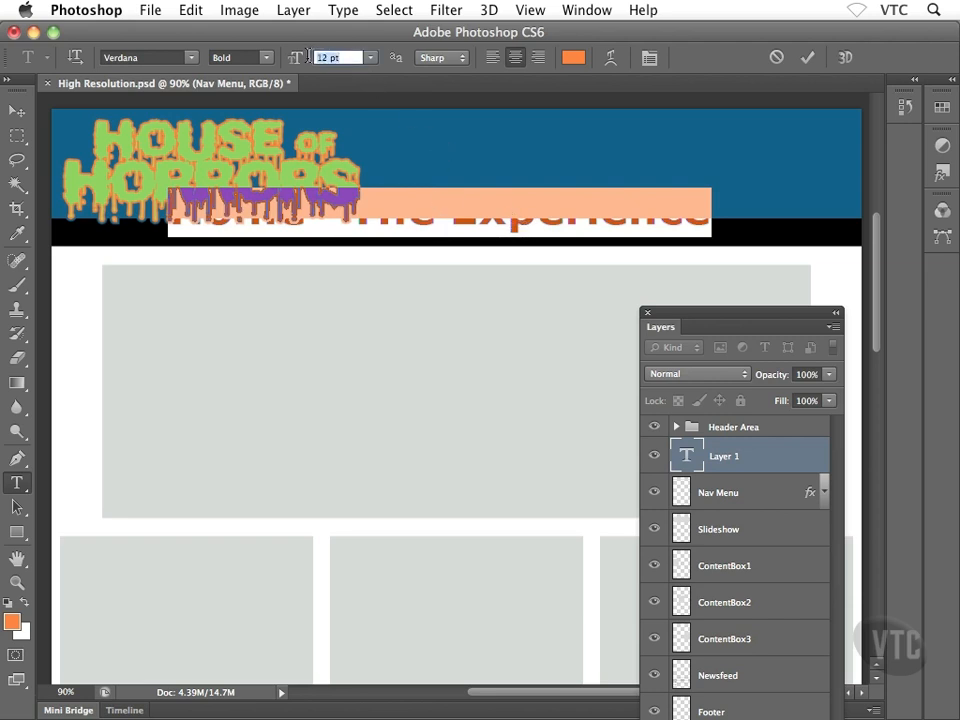
{"action": "type", "text": "4"}
{"action": "key", "text": "Return"}
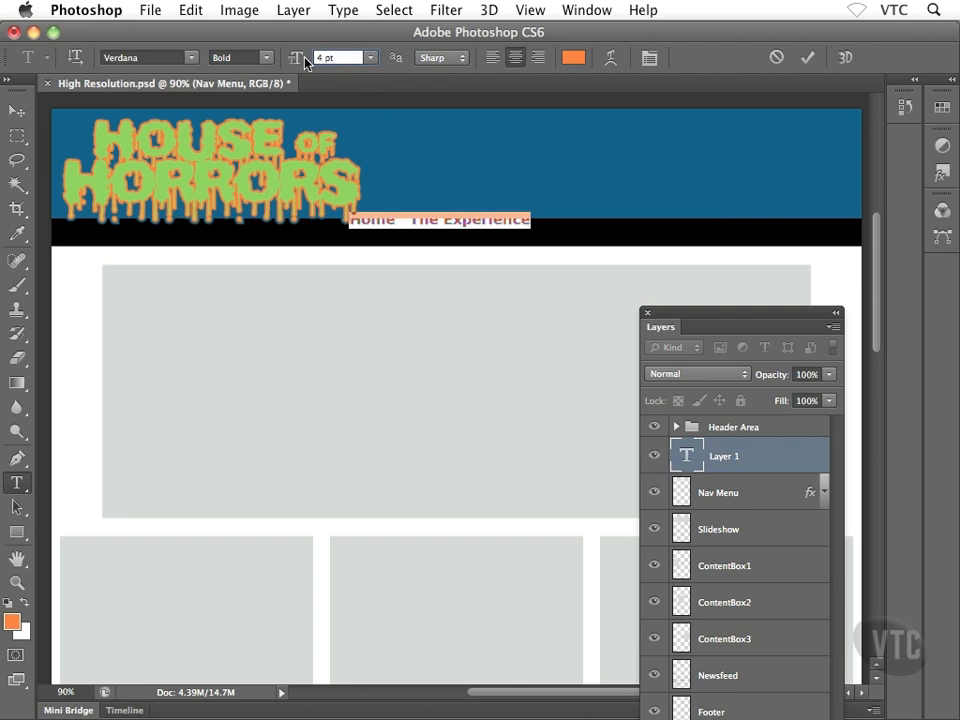
{"action": "key", "text": "super+Return"}
Nudge the navigation text down until it is vertically centered in the black bar.
{"action": "key", "text": "v"}
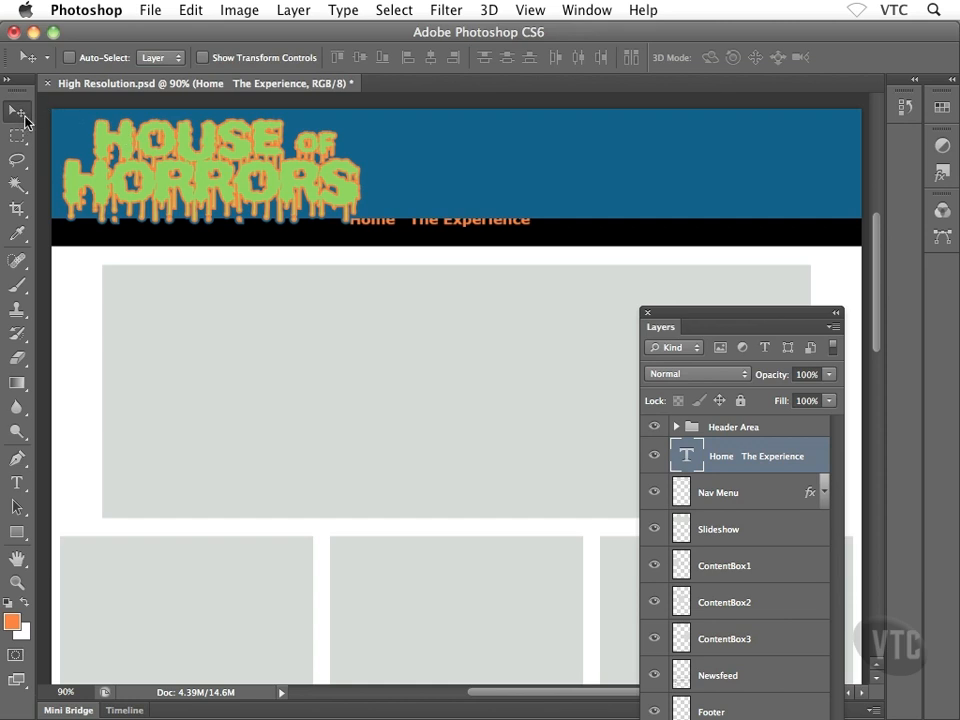
{"action": "key", "text": "Down"}
{"action": "key", "text": "Down"}
{"action": "key", "text": "Down"}
{"action": "key", "text": "Down"}
{"action": "key", "text": "Down"}
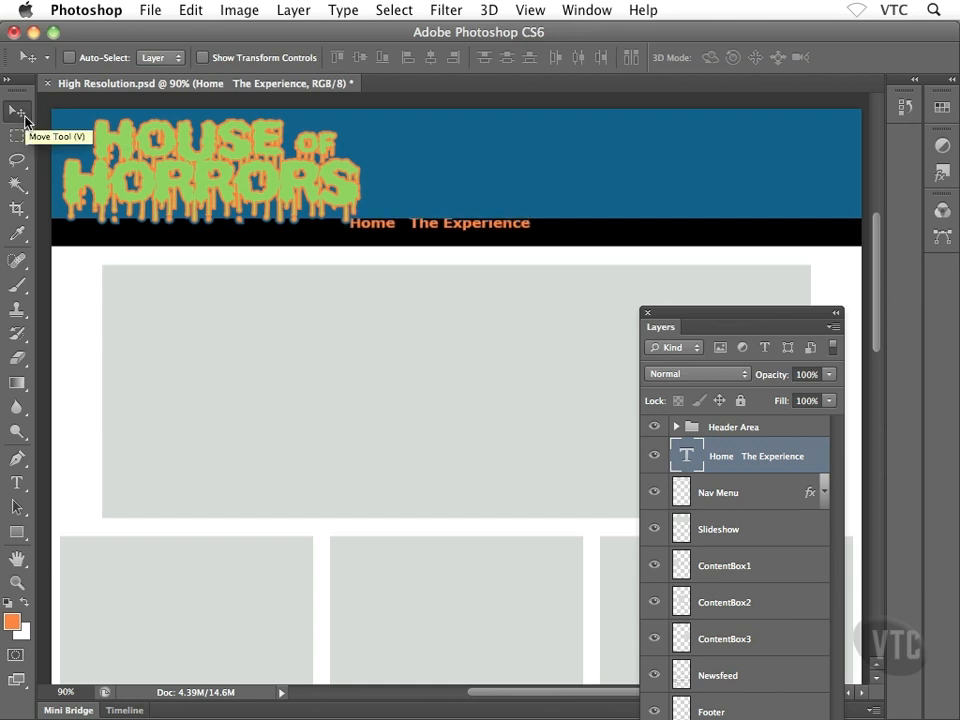
{"action": "key", "text": "Down"}
{"action": "key", "text": "Down"}
{"action": "key", "text": "Down"}
{"action": "key", "text": "Down"}
{"action": "key", "text": "Down"}
{"action": "key", "text": "Down"}
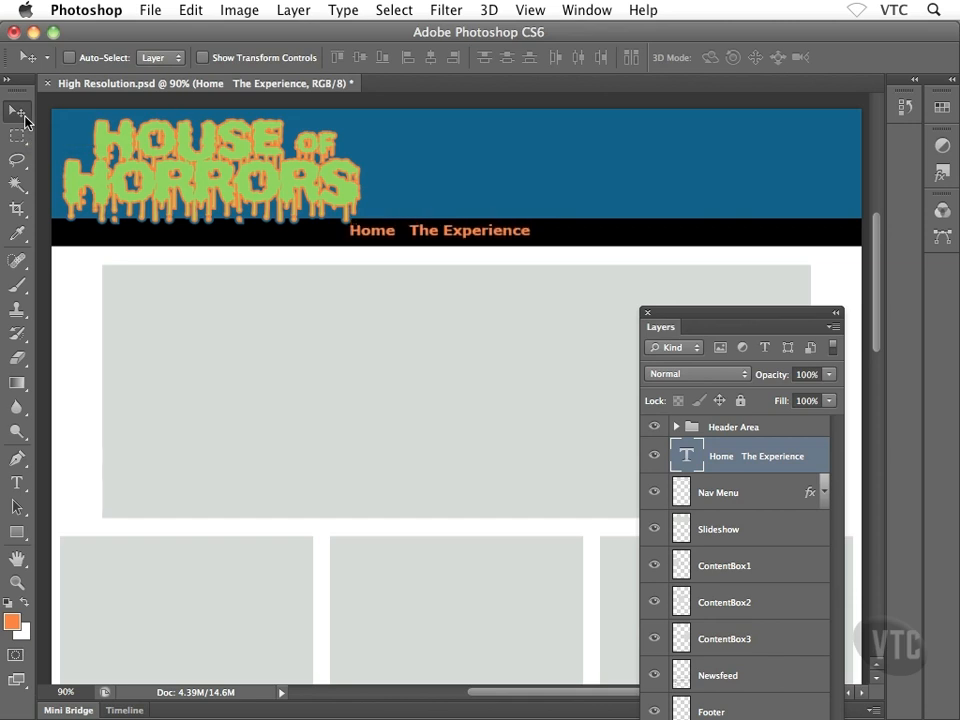
{"action": "key", "text": "Down"}
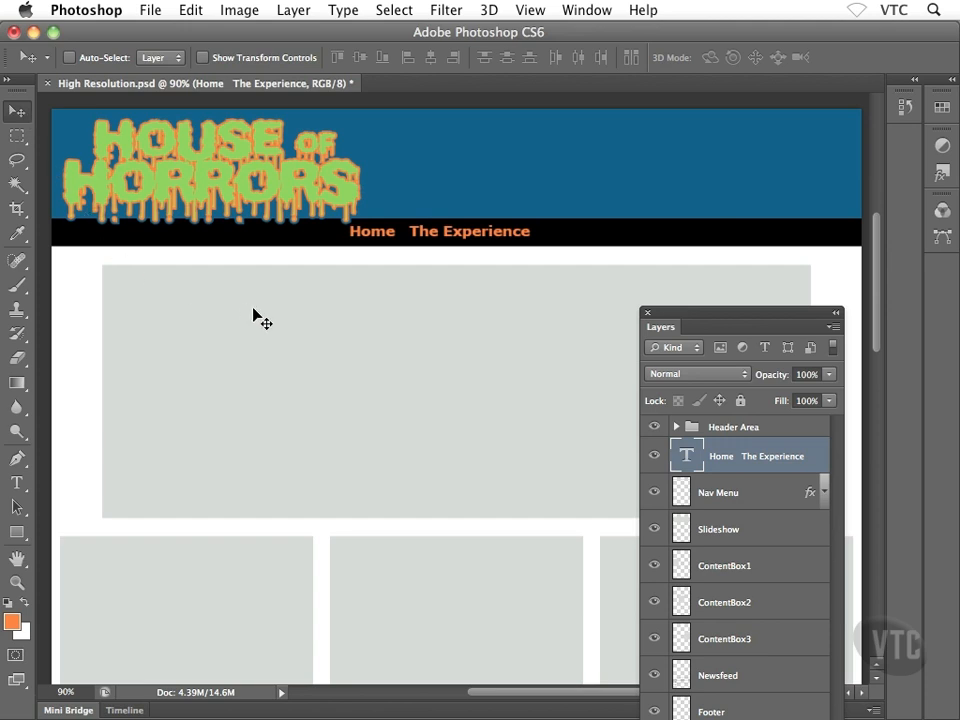
Append the entries "Tickets And Rates", "Our Location" and "Online Store" to the navigation text, separated by spaces.
{"action": "key", "text": "t"}
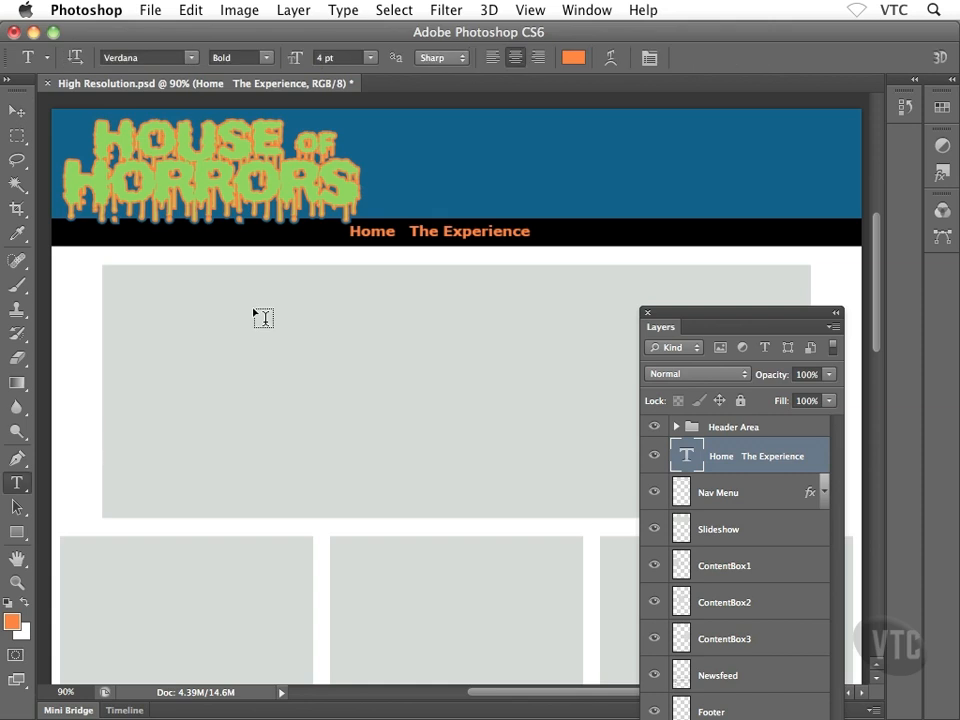
{"action": "left_click", "coordinate": [529, 231]}
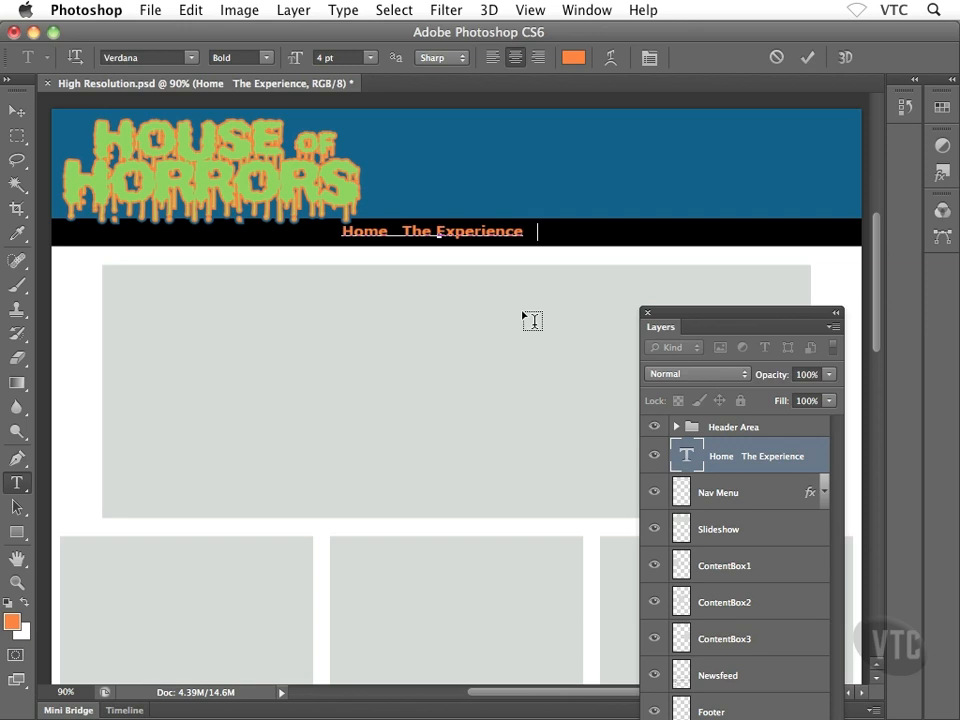
{"action": "type", "text": "Tickets And Rates"}
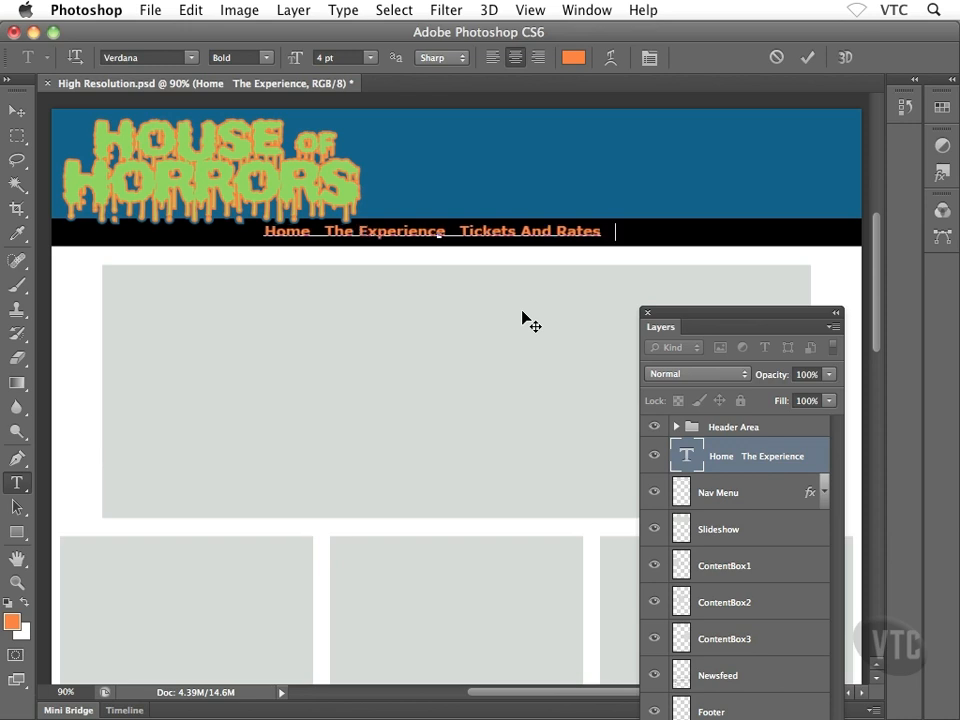
{"action": "type", "text": "   Our"}
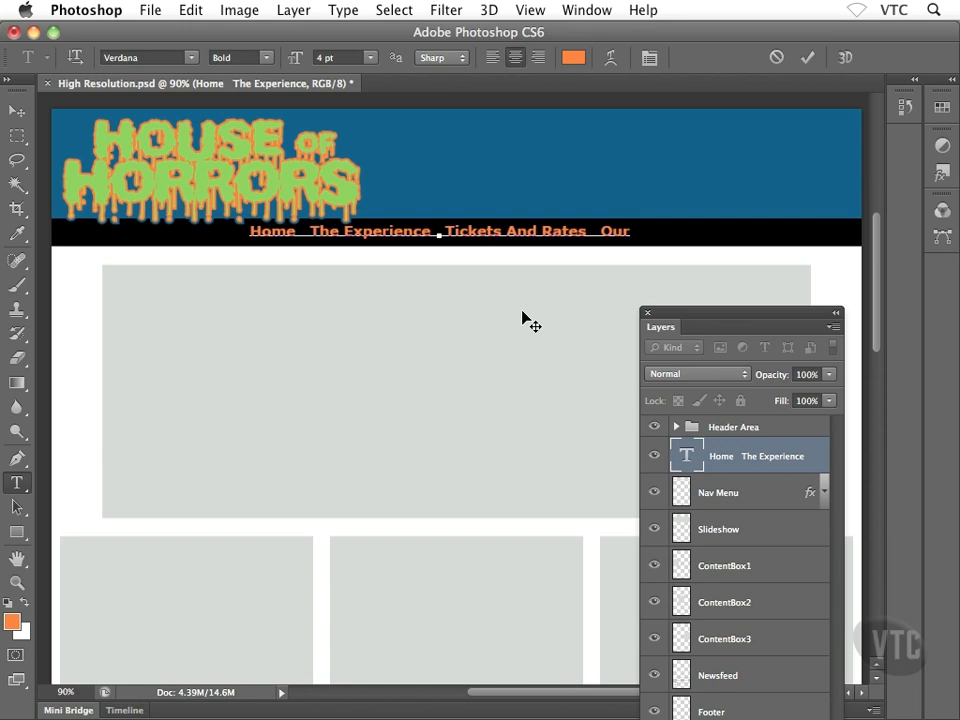
{"action": "type", "text": " L"}
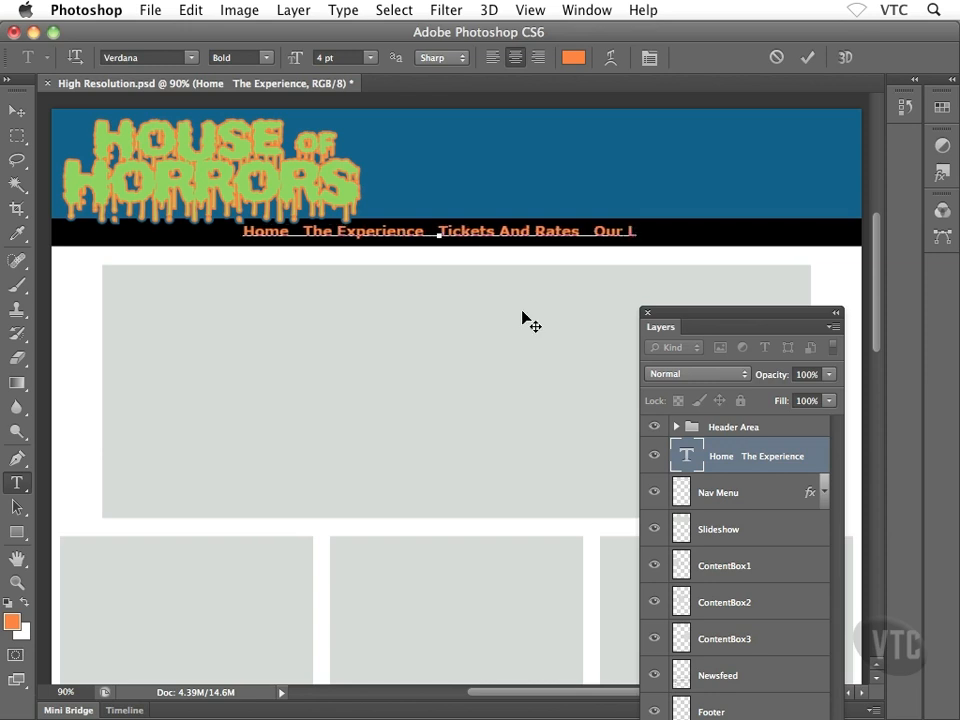
{"action": "type", "text": "ocation"}
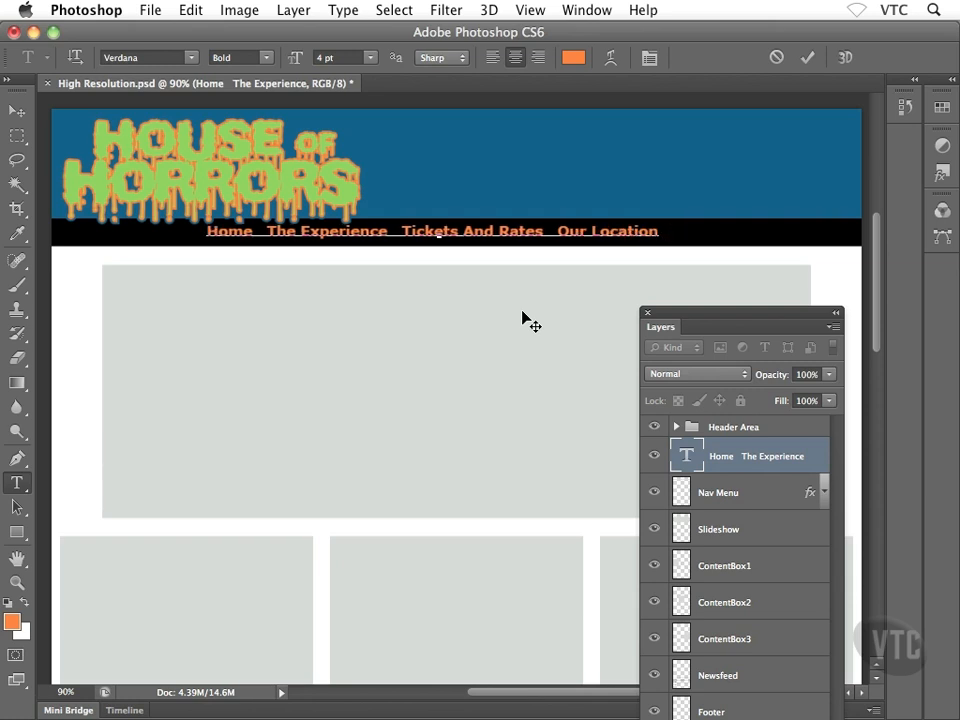
{"action": "type", "text": "   Online Store"}
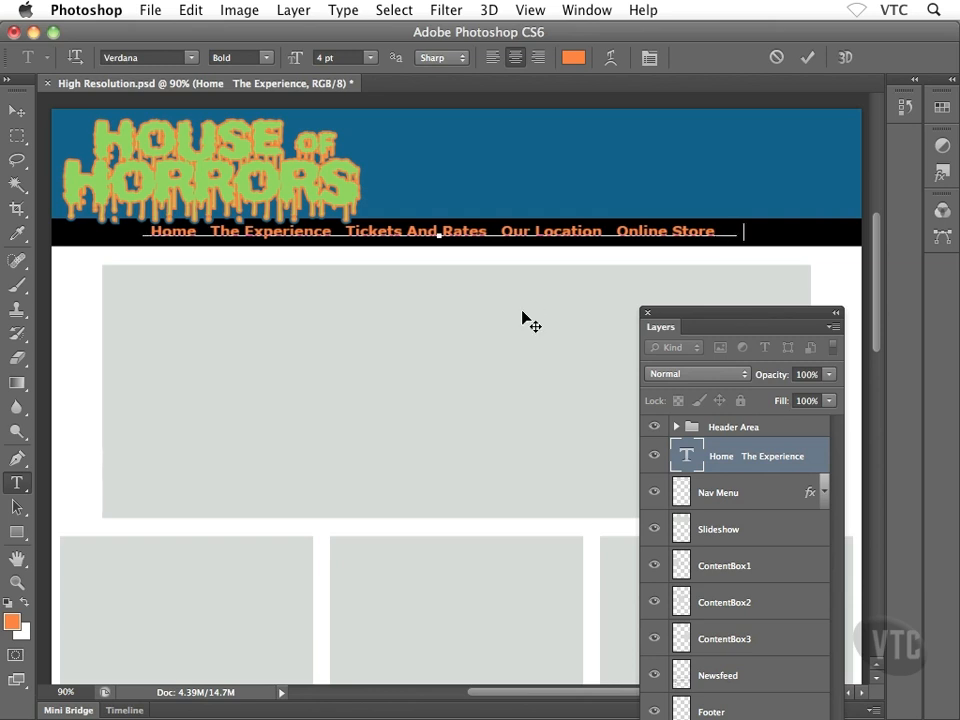
Append "Visitor Comments" and "Contact Us" to the navigation text with the same spacing, and commit the text.
{"action": "type", "text": "   Visti"}
{"action": "key", "text": "BackSpace"}
{"action": "key", "text": "BackSpace"}
{"action": "type", "text": "itor Comments"}
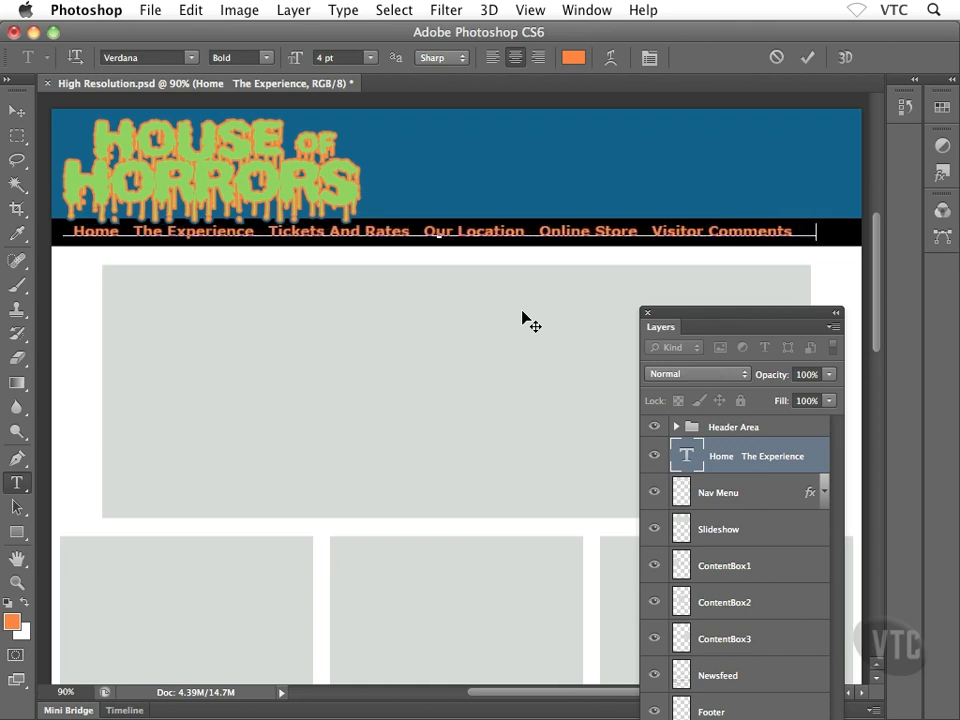
{"action": "type", "text": "   Contact Us"}
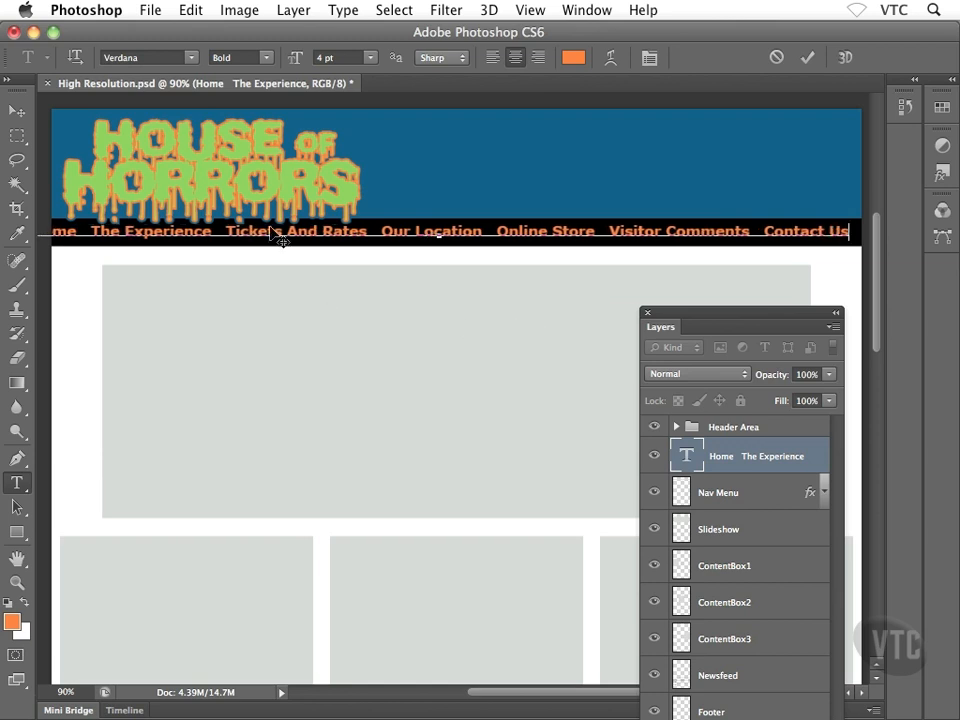
{"action": "left_click", "coordinate": [8, 111]}
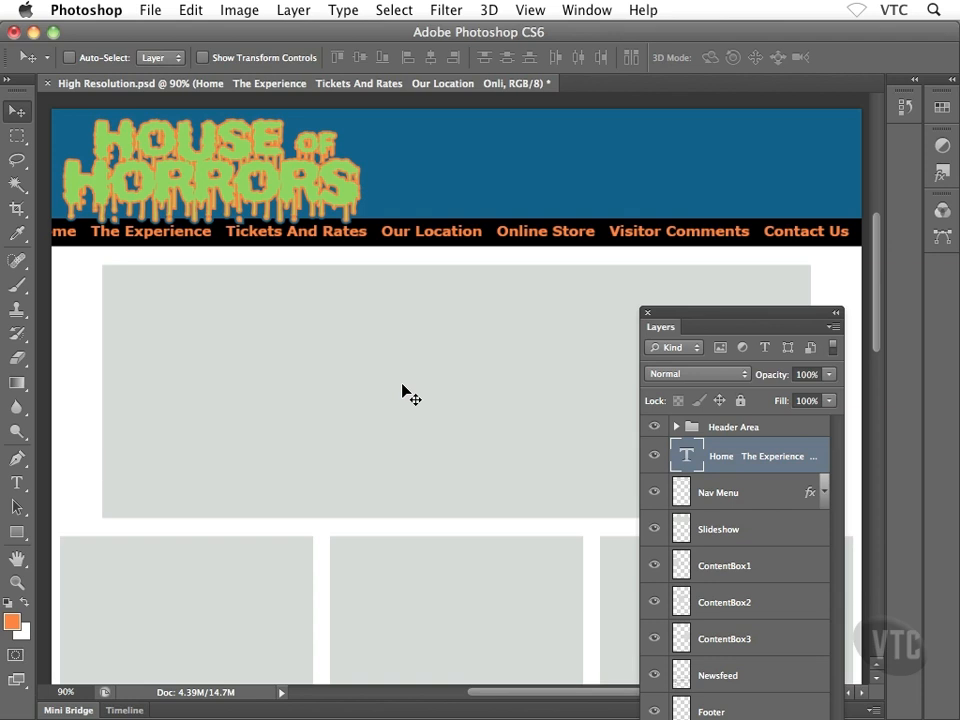
Scale the navigation text to about 96% width and 98% height to fit inside the black bar, and nudge it down slightly.
{"action": "key", "text": "ctrl+t"}
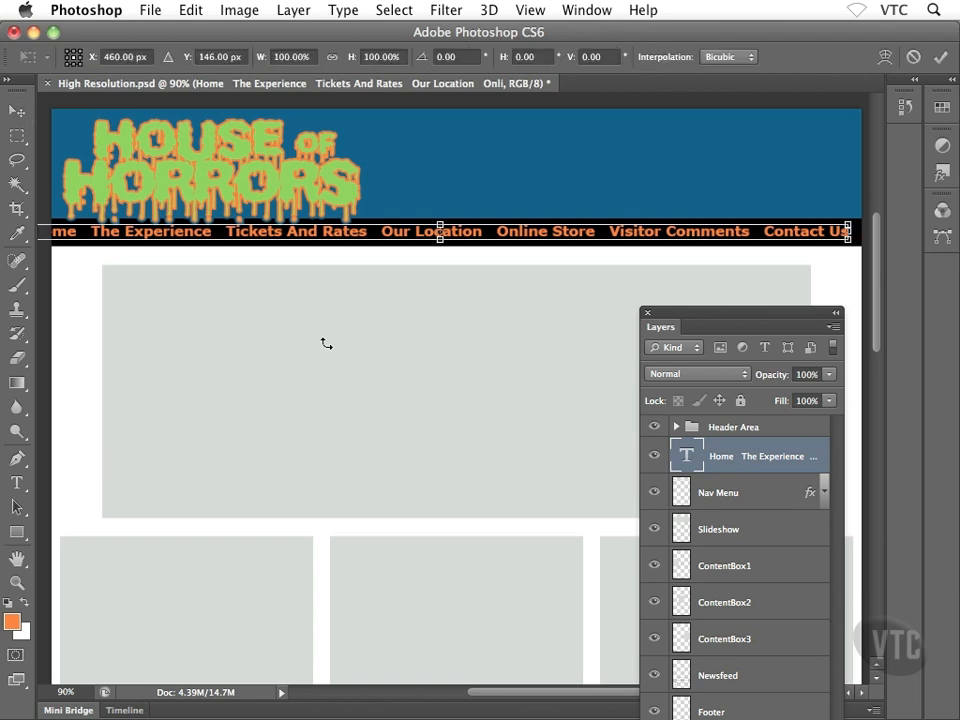
{"action": "left_click_drag", "start_coordinate": [240, 343], "coordinate": [271, 347]}
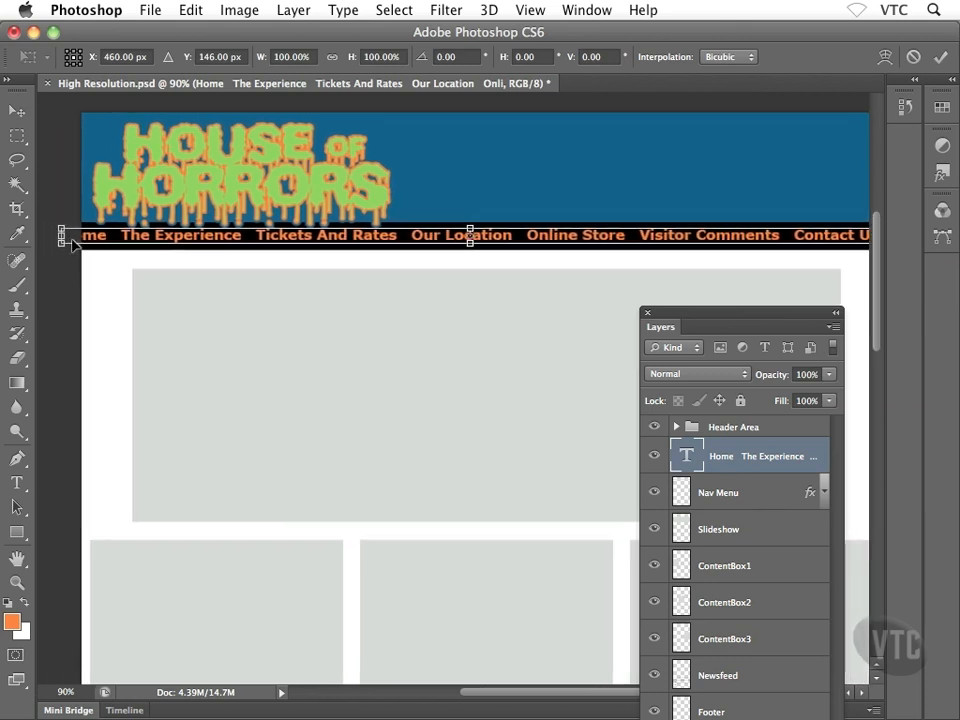
{"action": "left_click_drag", "start_coordinate": [64, 231], "coordinate": [95, 236]}
{"action": "left_click_drag", "start_coordinate": [356, 316], "coordinate": [318, 313]}
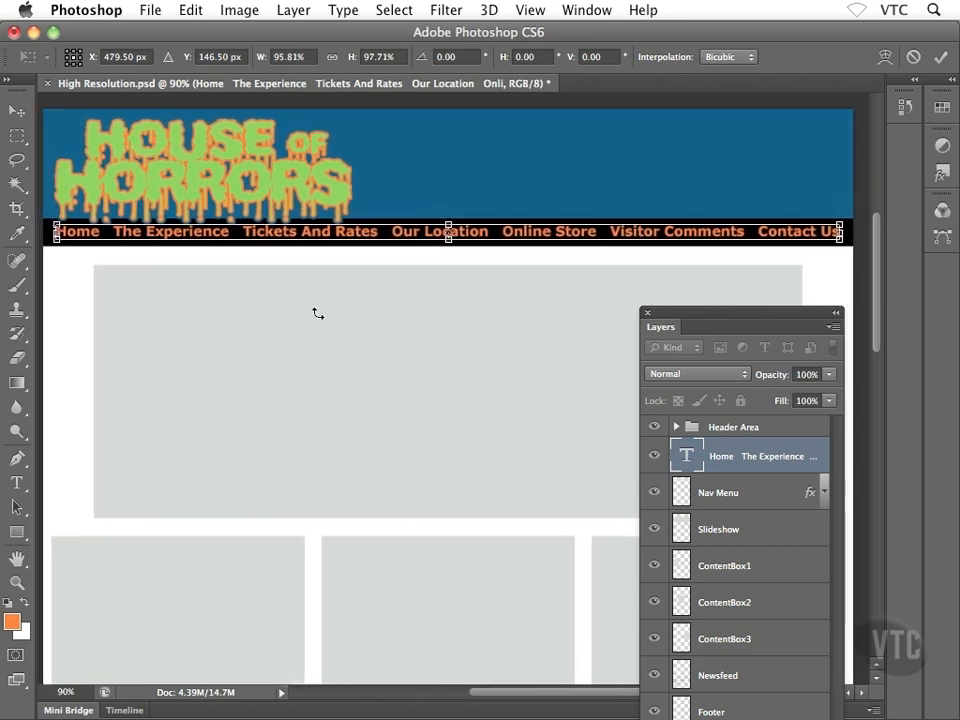
{"action": "key", "text": "Return"}
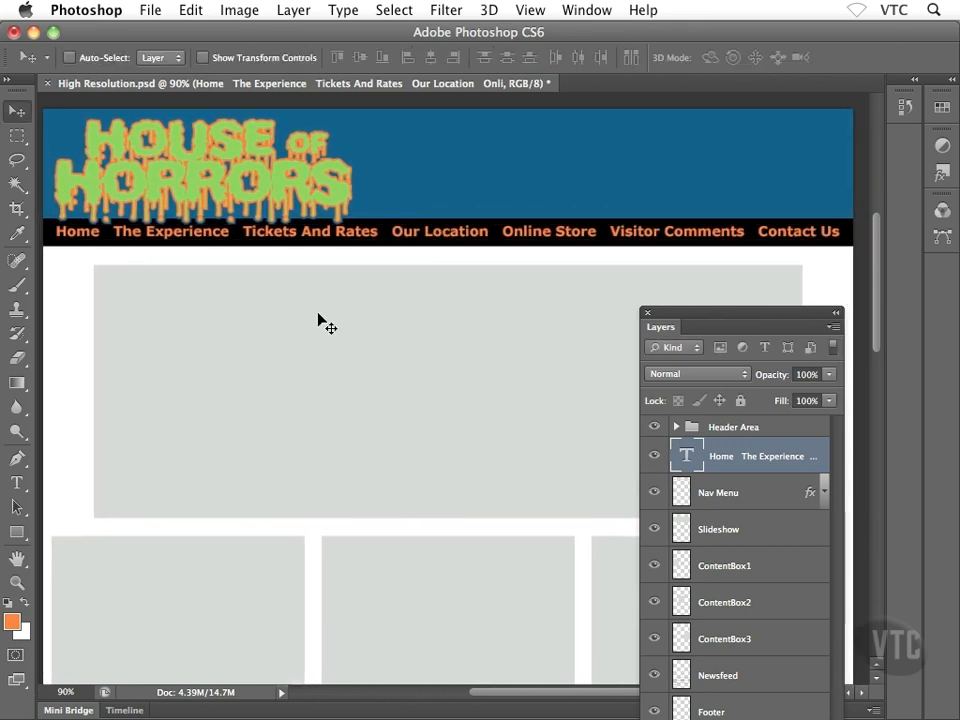
{"action": "key", "text": "Down"}
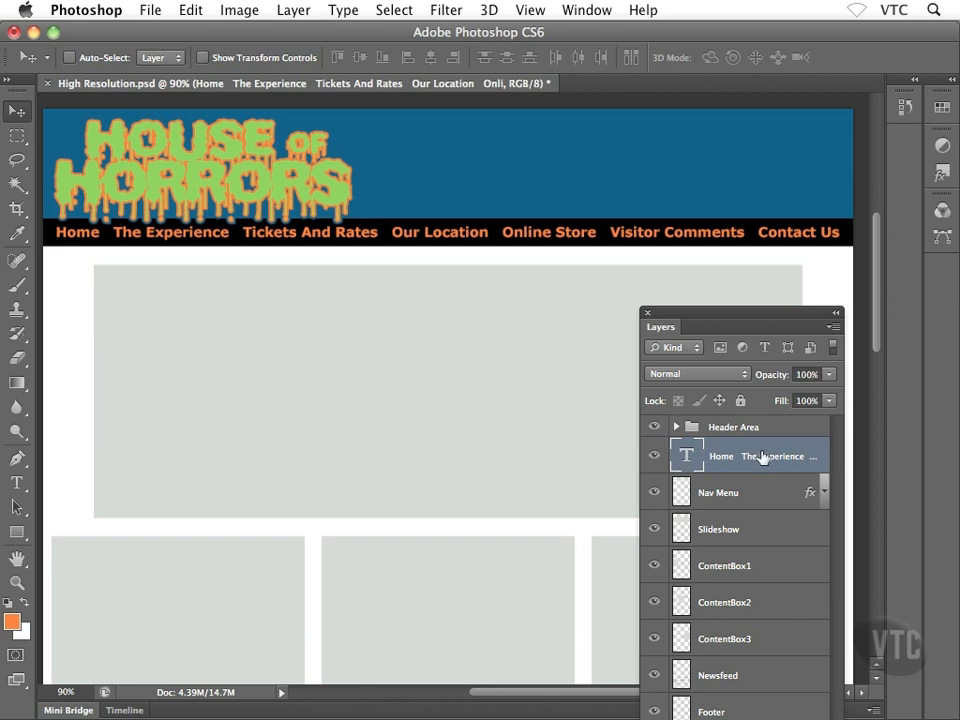
Group the navigation text layer with the Nav Menu layer and name the group "Navigation Menu".
{"action": "left_click", "coordinate": [714, 494]}
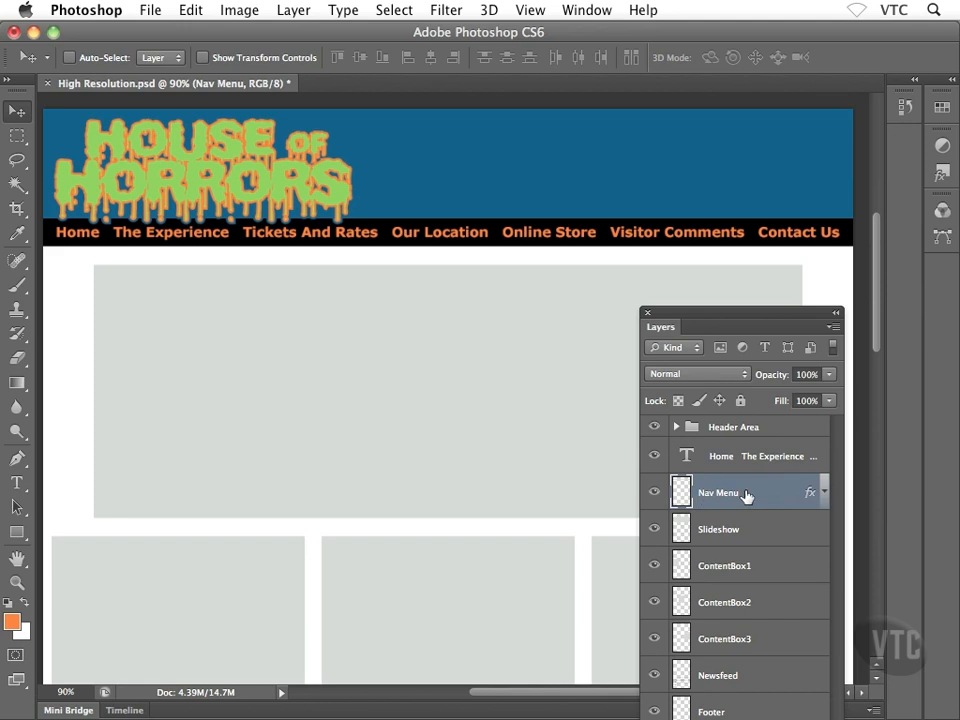
{"action": "left_click", "coordinate": [736, 456], "text": "shift"}
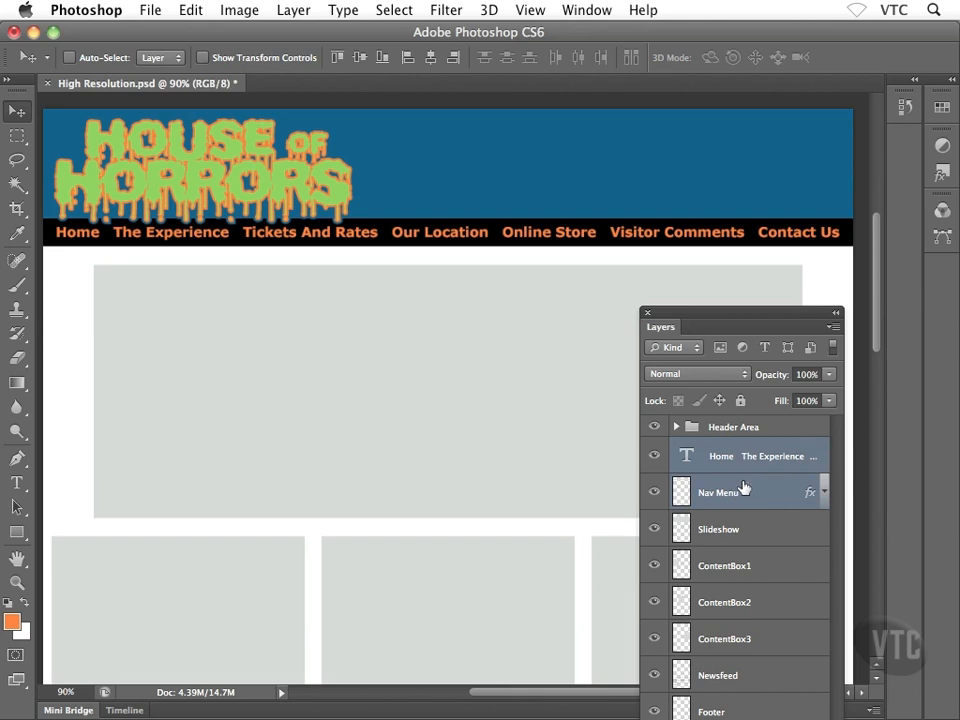
{"action": "key", "text": "super+g"}
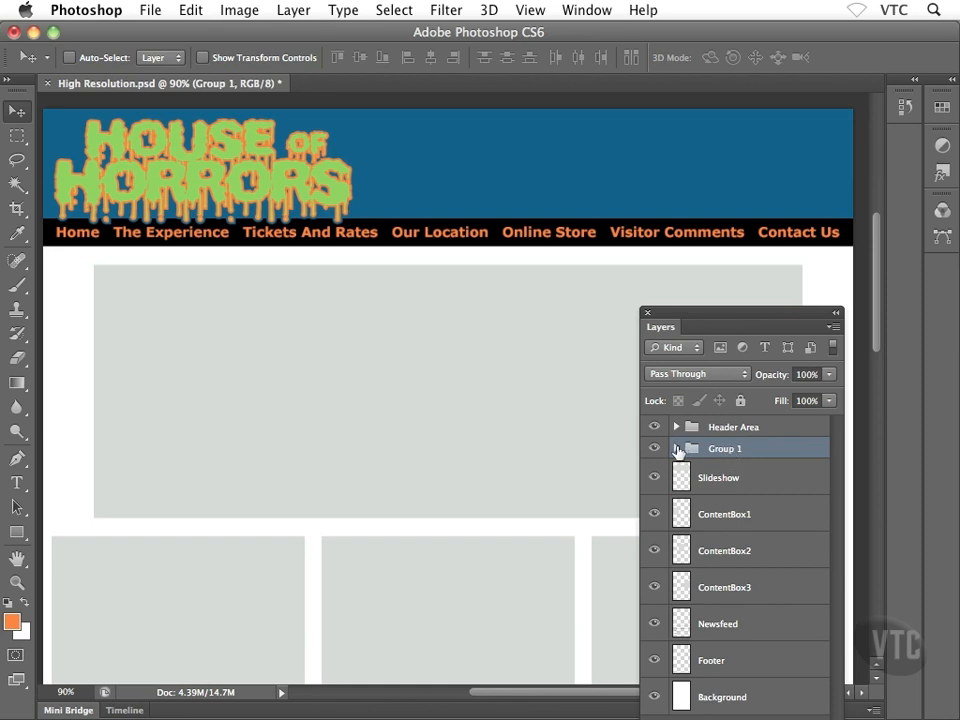
{"action": "left_click", "coordinate": [676, 448]}
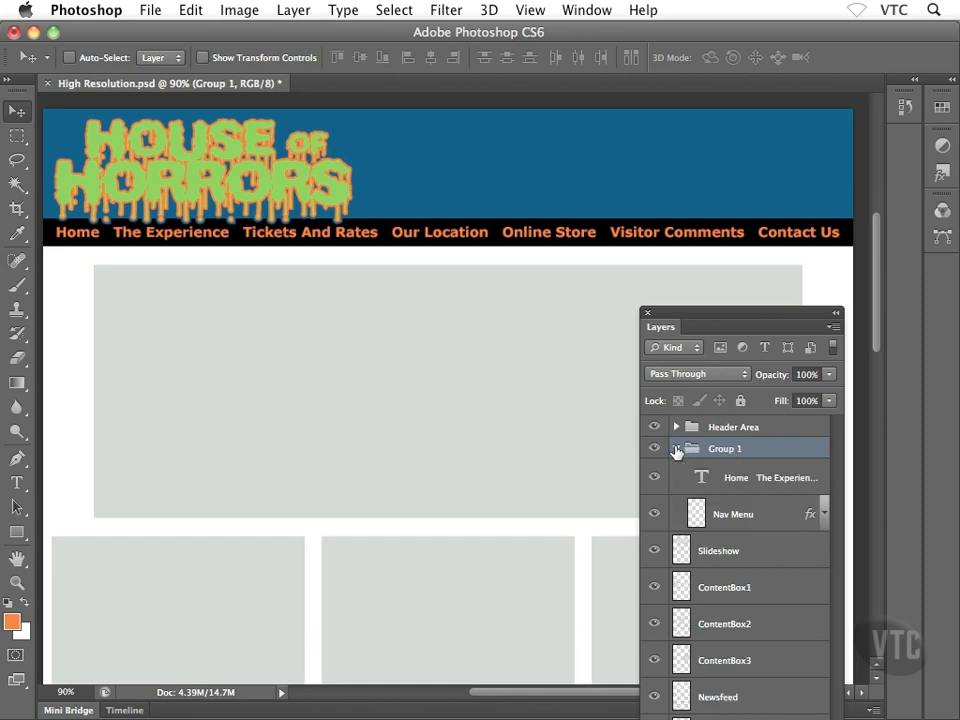
{"action": "left_click", "coordinate": [676, 448]}
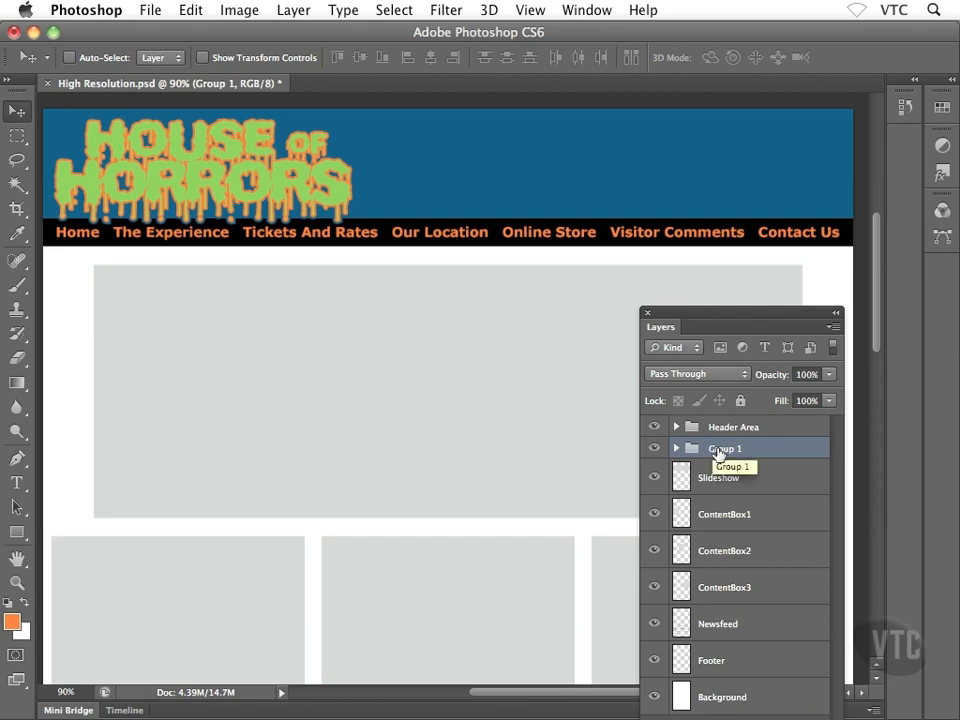
{"action": "double_click", "coordinate": [714, 452]}
{"action": "type", "text": "Navigation Menu"}
{"action": "key", "text": "Return"}
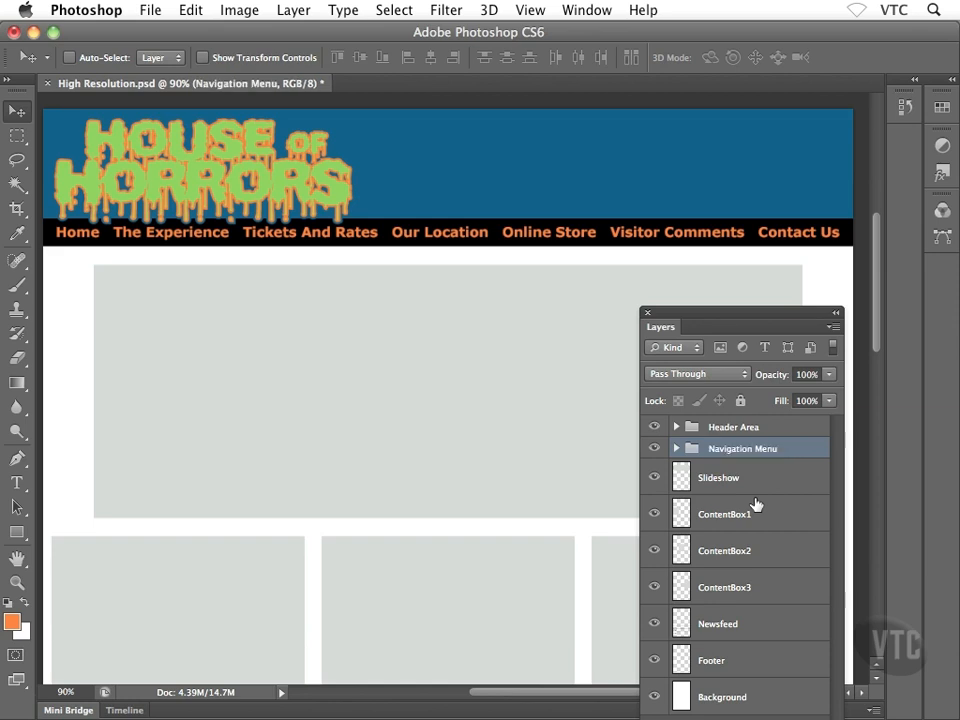